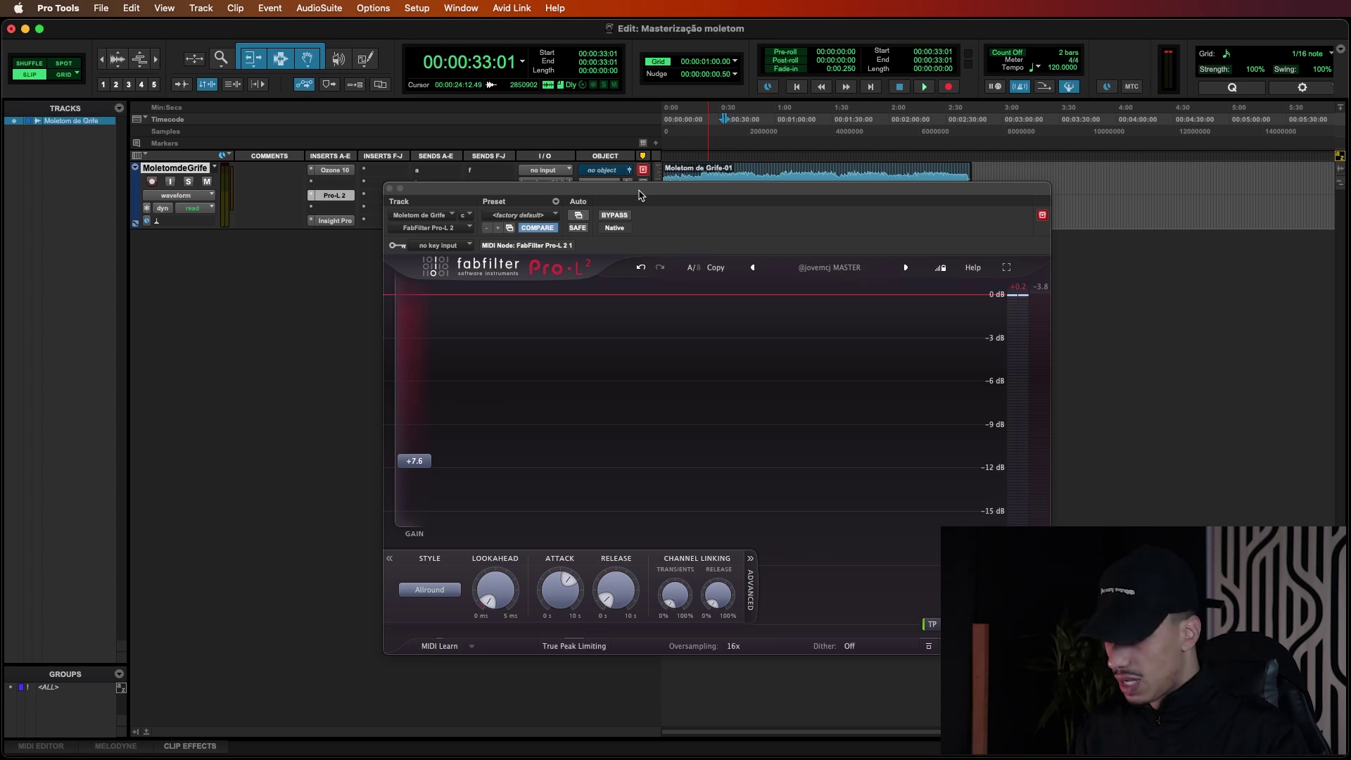
- Switch to the browser and read the introduction and version 2 features on the FabFilter Pro-L 2 help page
key(super+Tab)
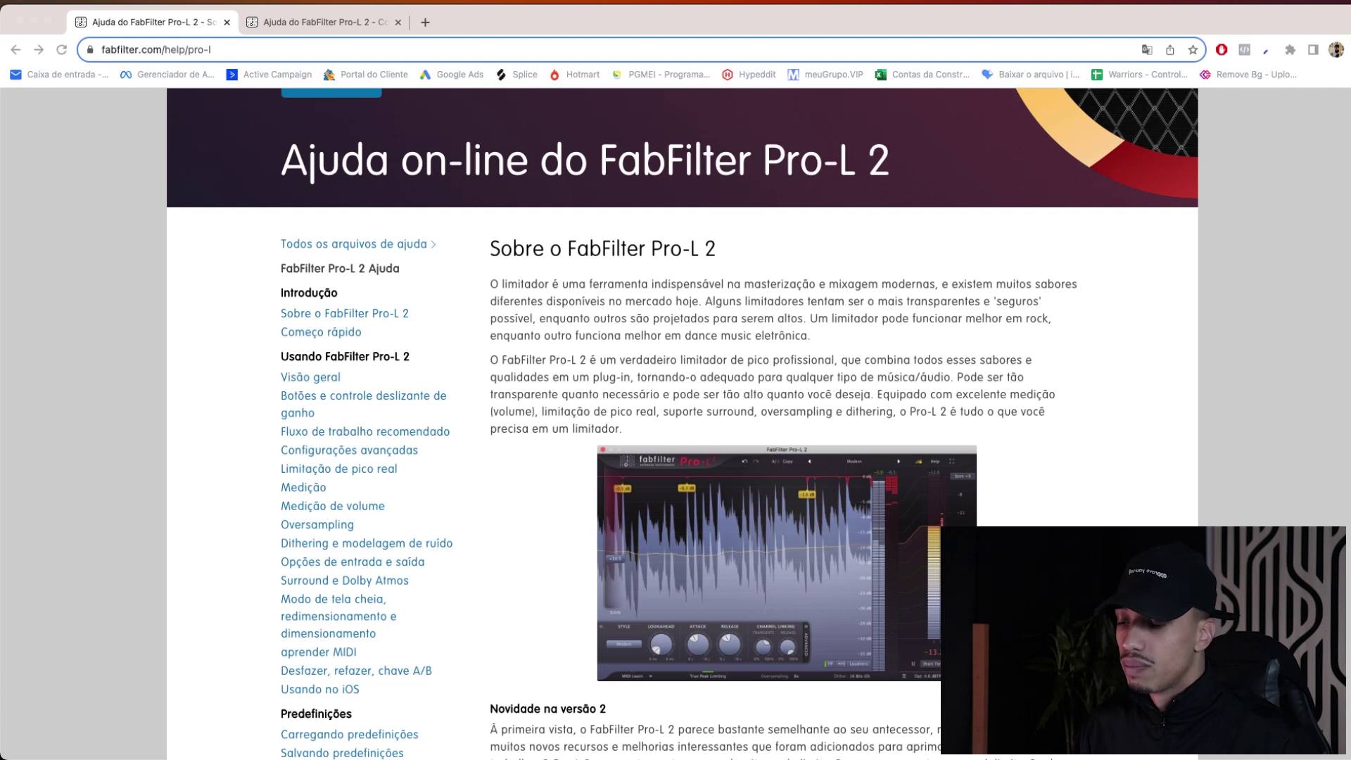
scroll(1182, 316, up, 3)
scroll(1182, 316, down, 5)
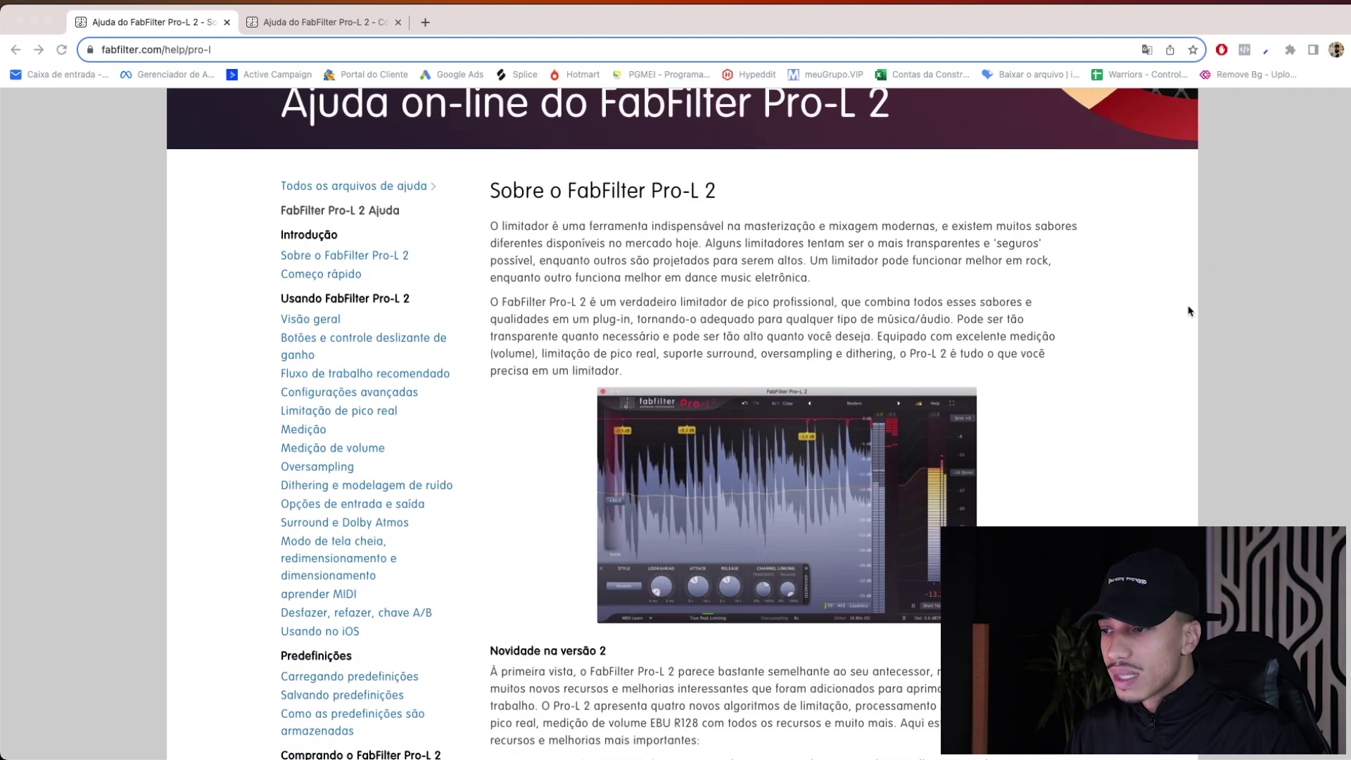
scroll(1183, 317, down, 3)
scroll(1154, 329, up, 5)
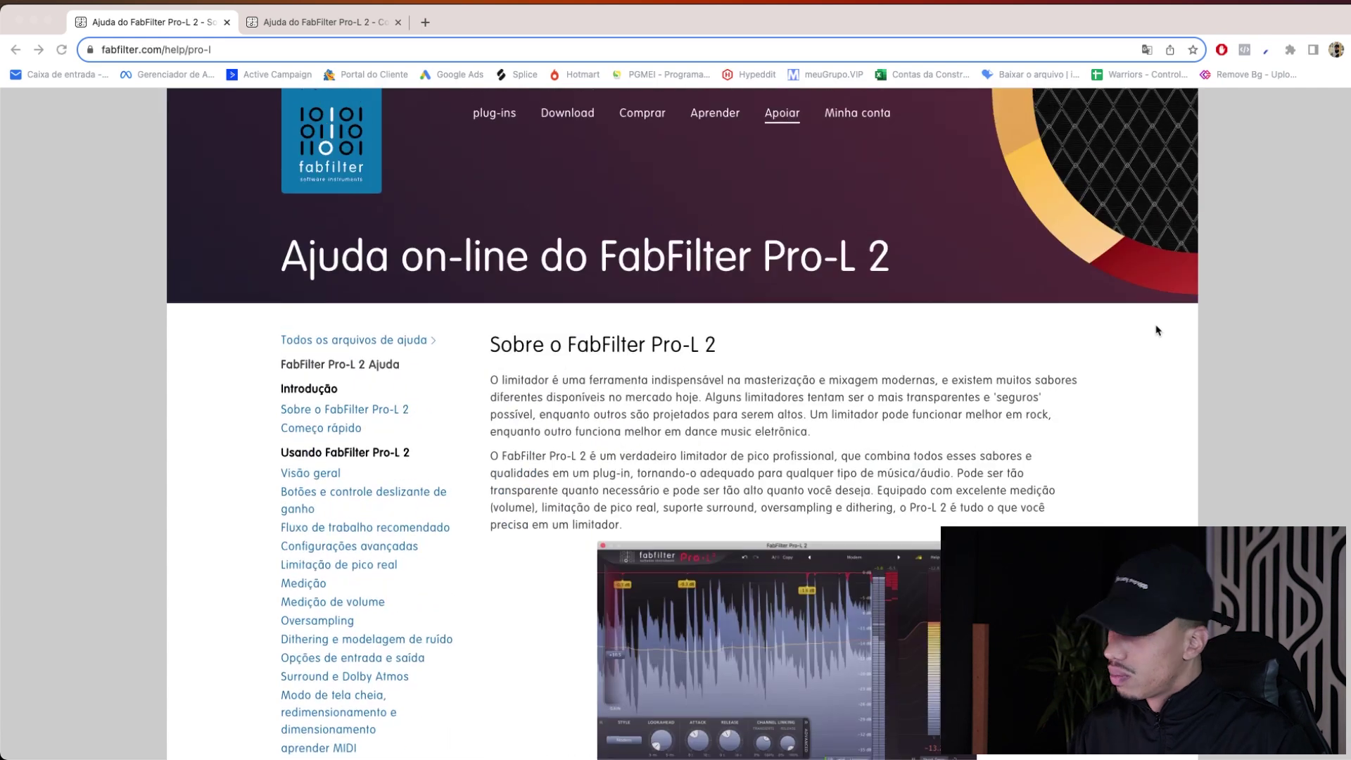
scroll(1055, 429, down, 3)
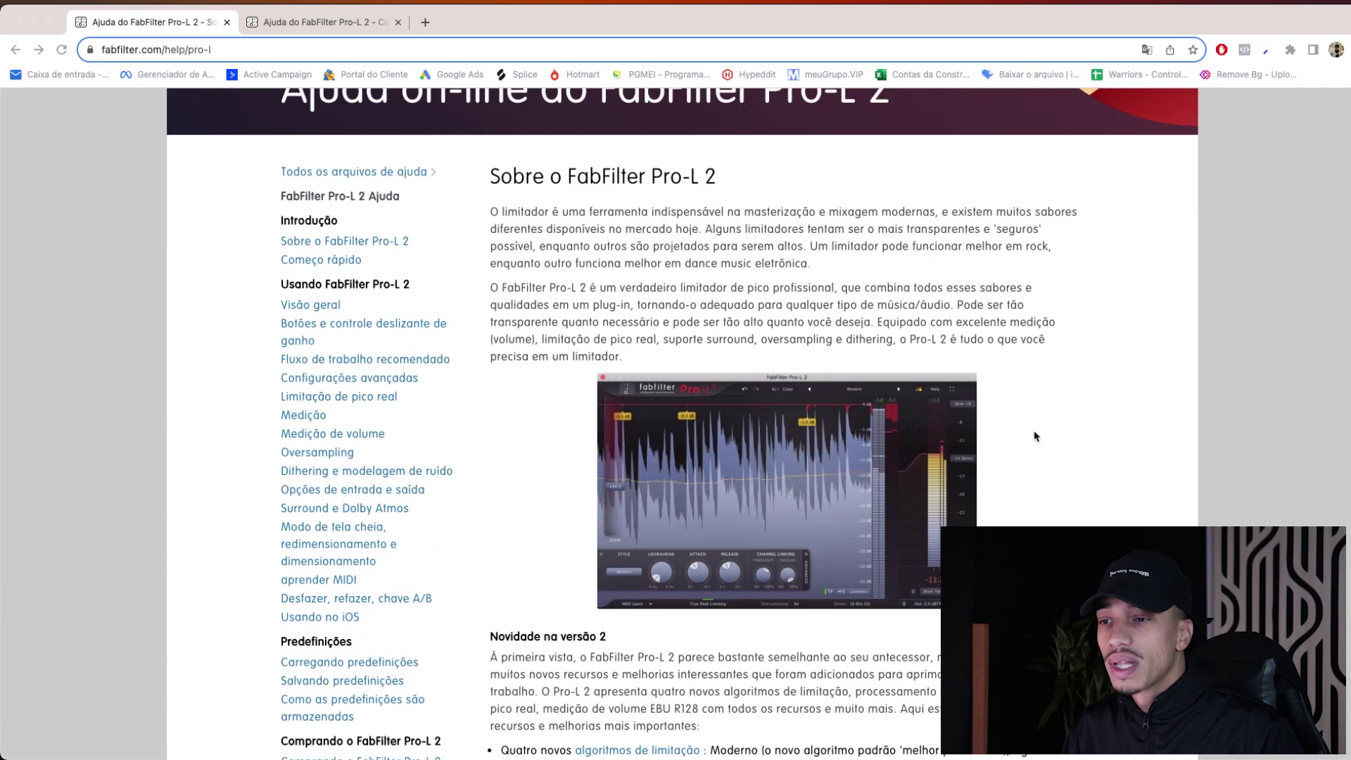
double_click(517, 214)
click(637, 207)
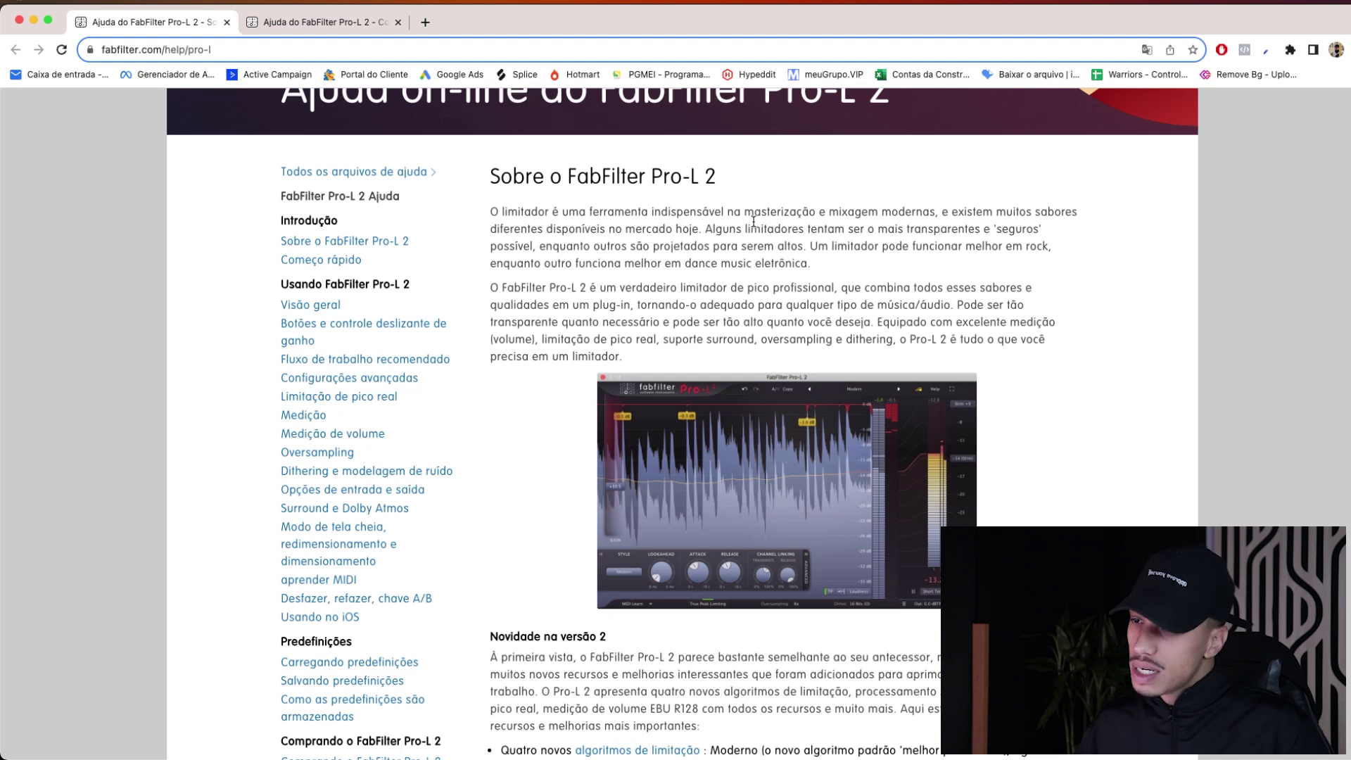
scroll(890, 262, down, 4)
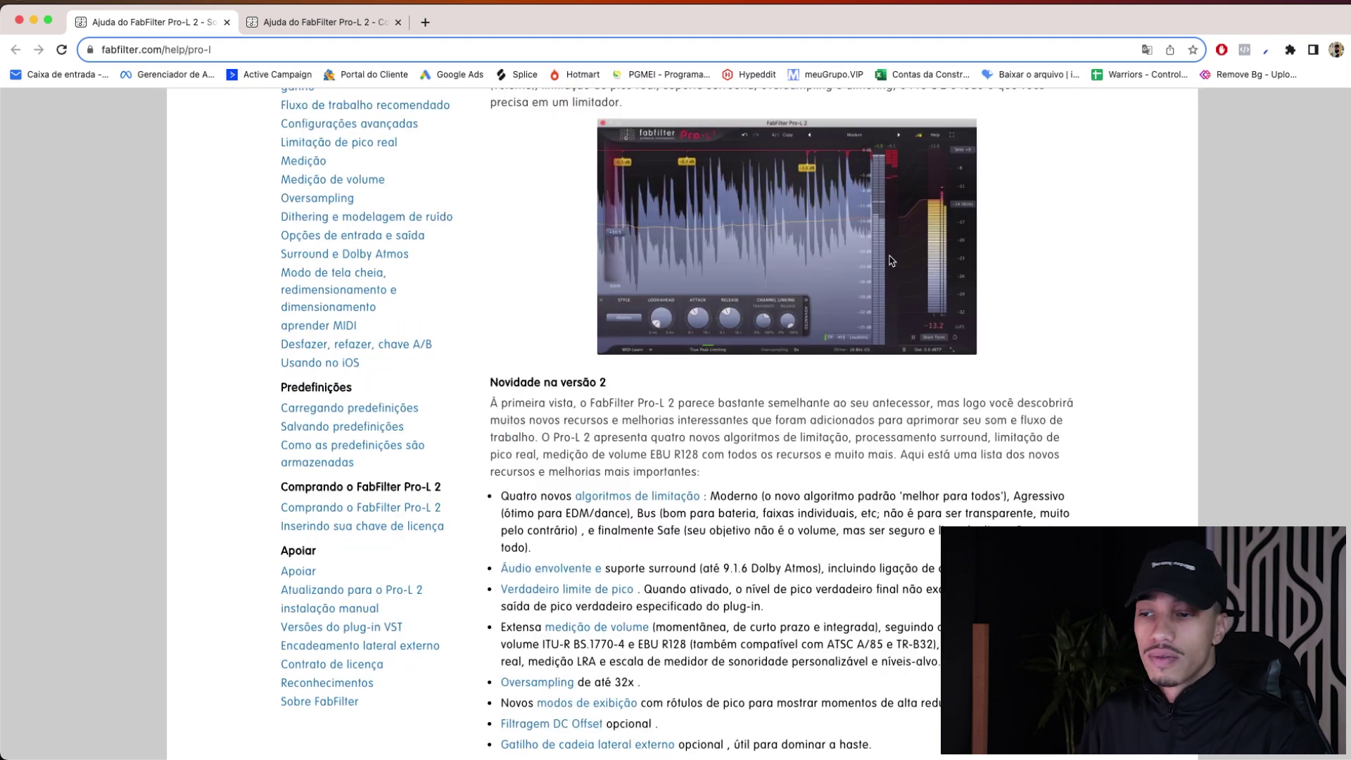
scroll(897, 278, up, 5)
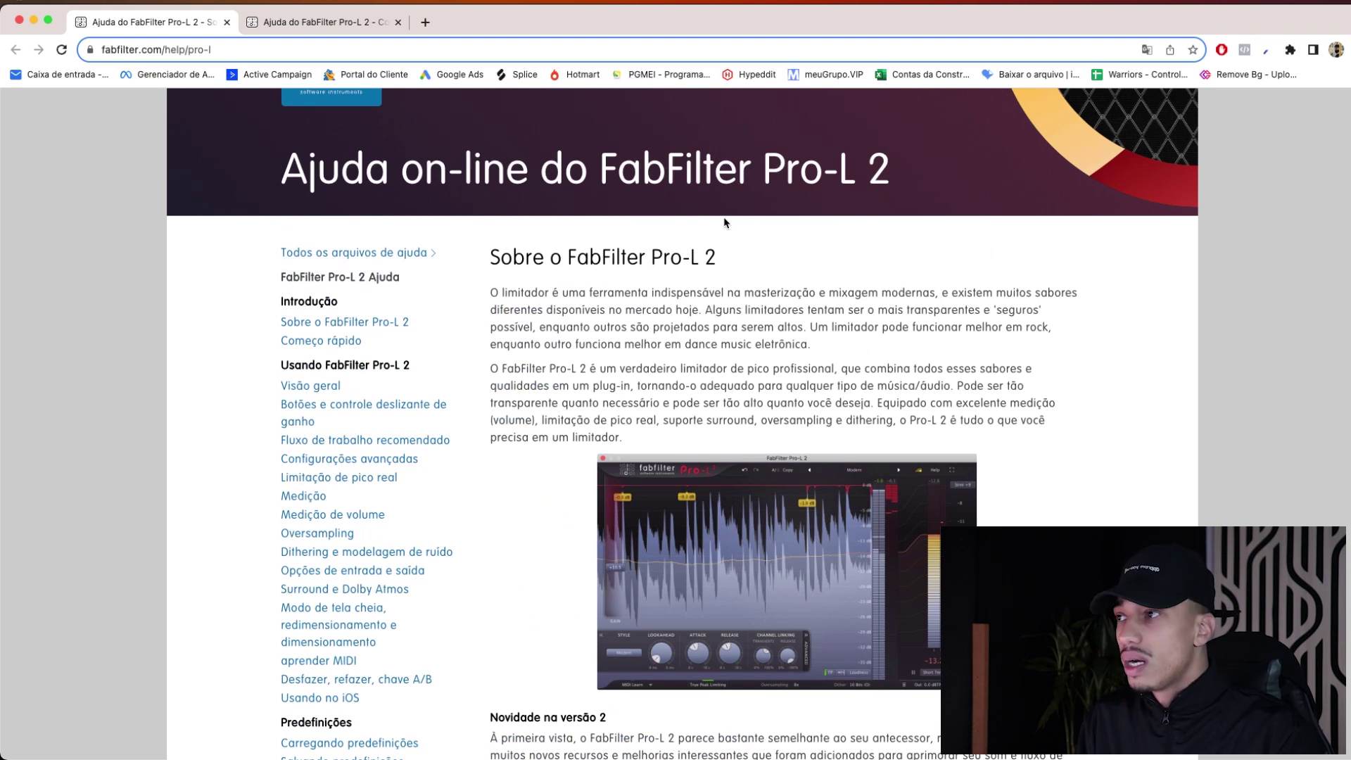
- Bring up the Pro-L 2 advanced settings help page and look through its list of limiting styles
click(359, 27)
scroll(767, 386, down, 3)
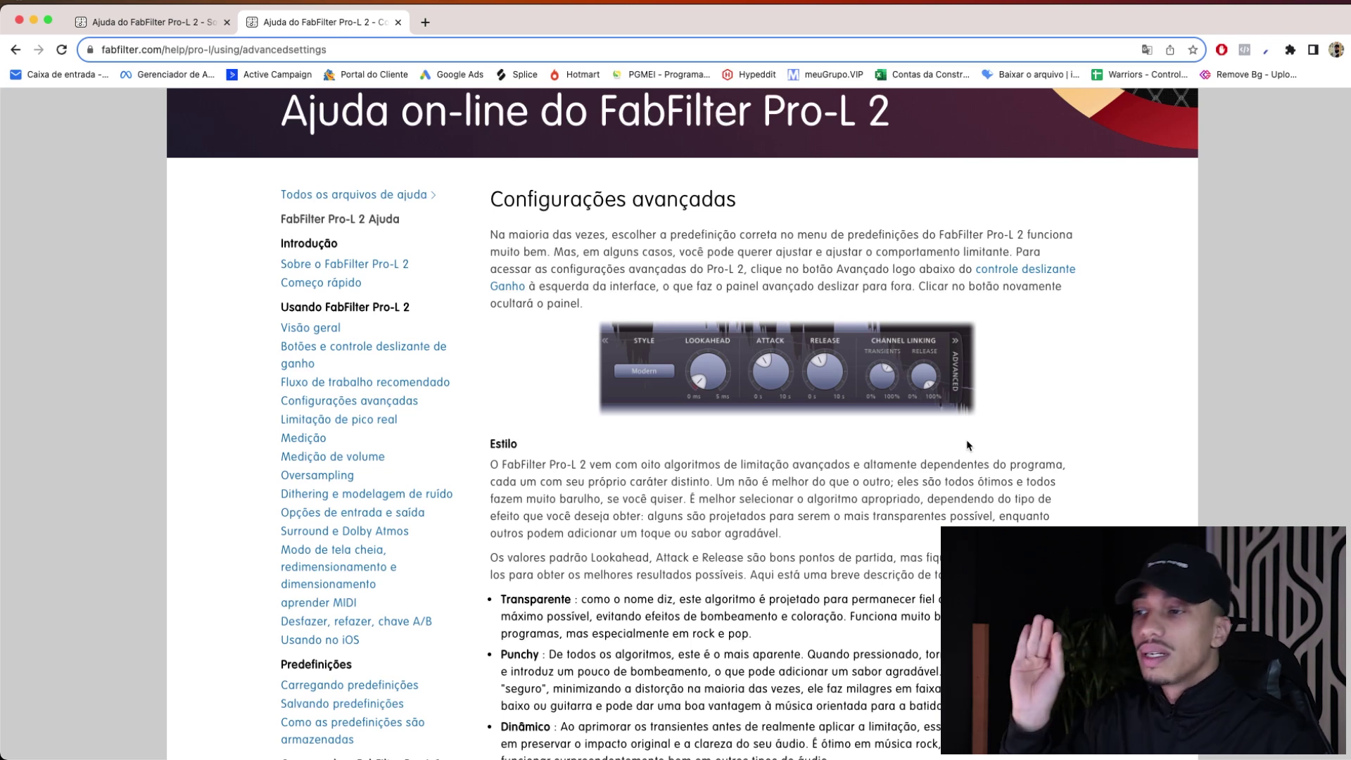
scroll(648, 428, down, 5)
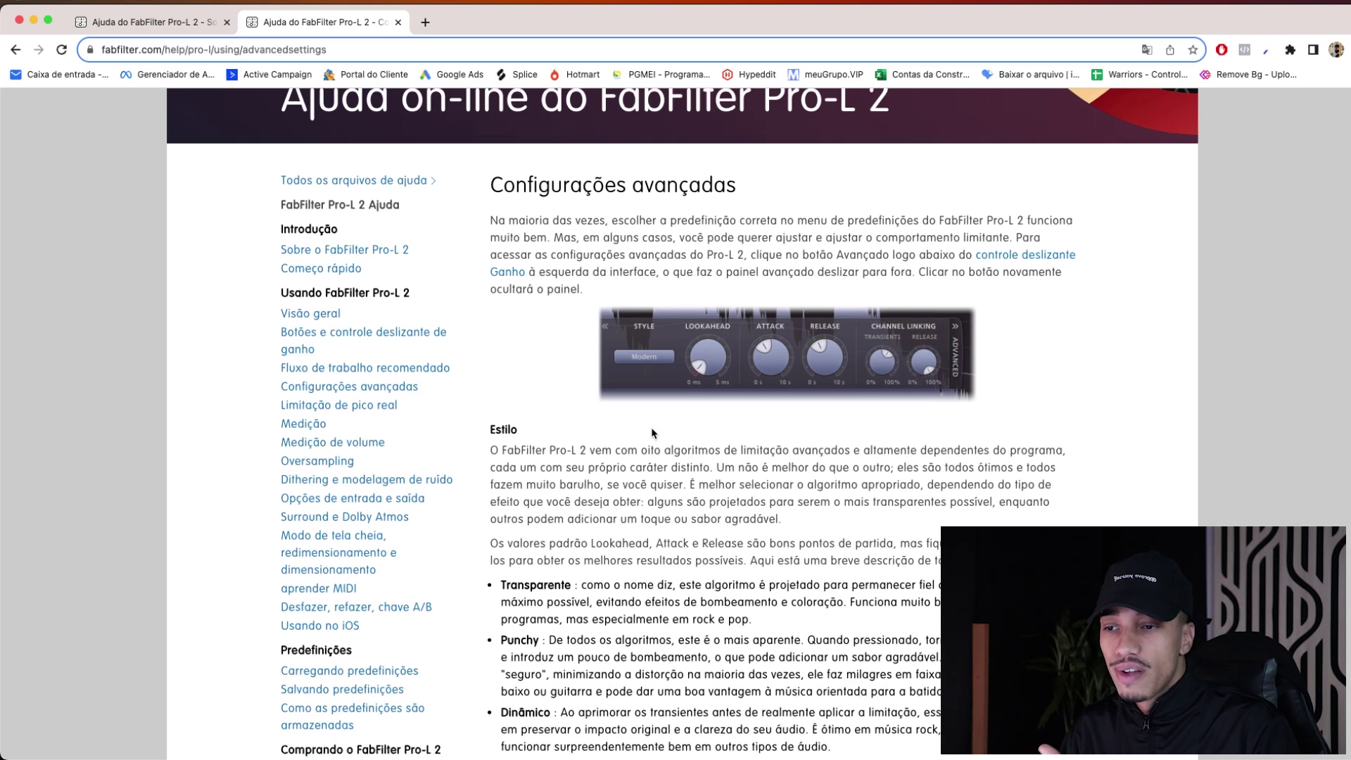
scroll(654, 405, down, 5)
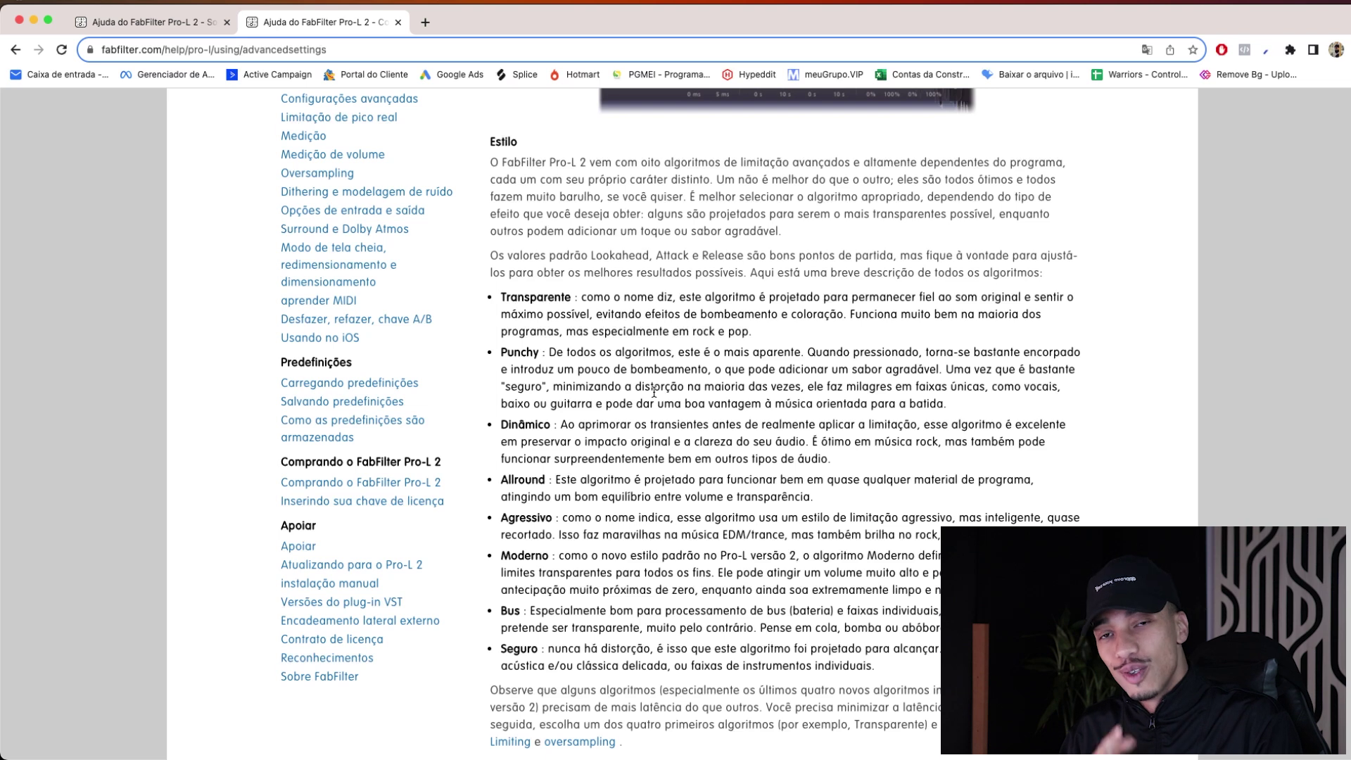
drag(524, 295, 600, 313)
click(514, 348)
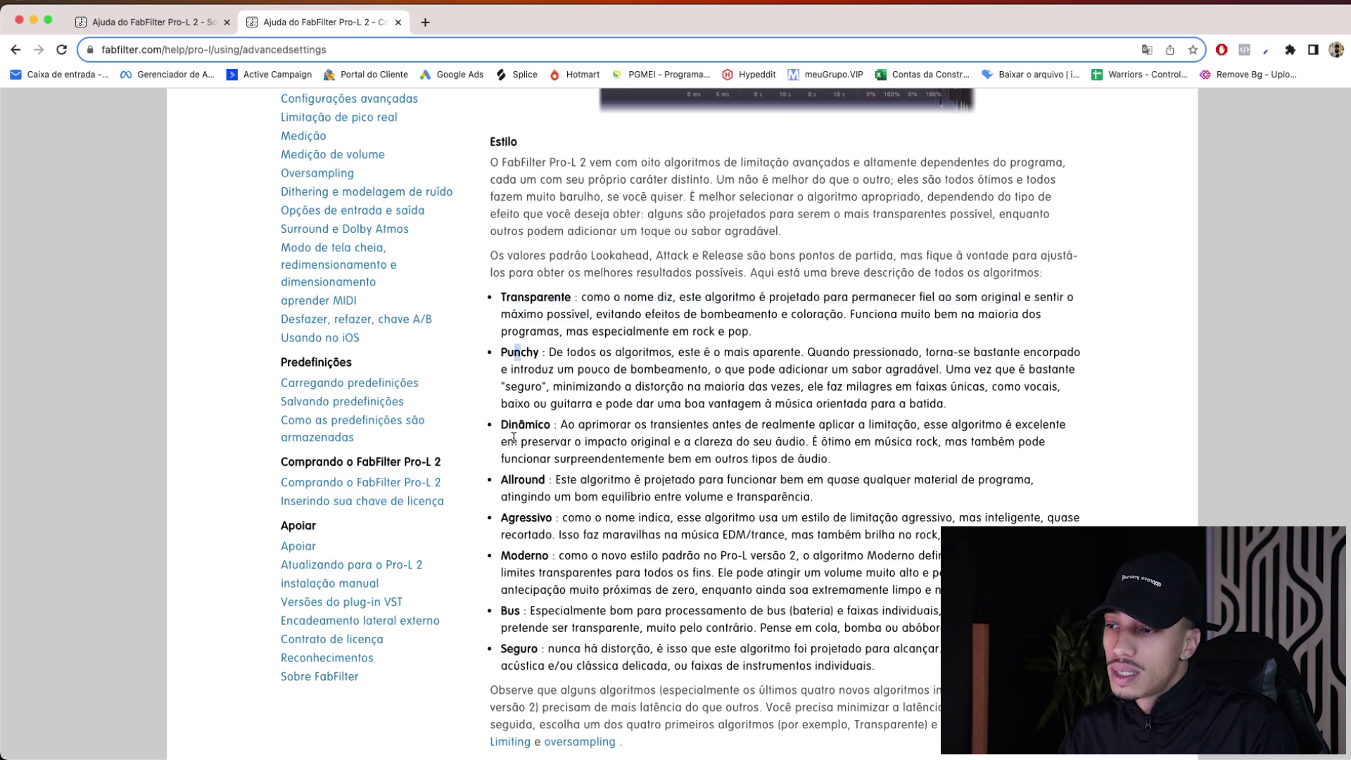
drag(518, 555, 536, 556)
drag(514, 648, 501, 301)
click(890, 416)
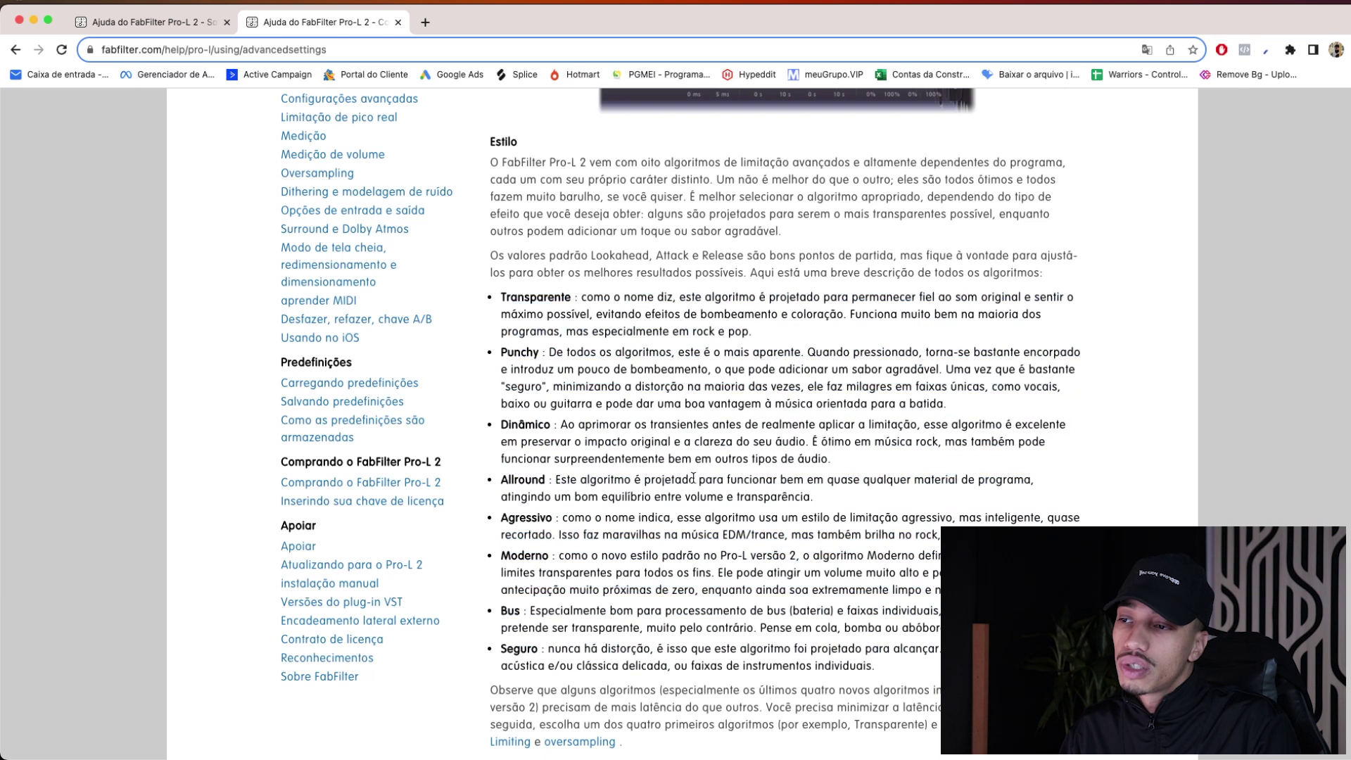
- Read the descriptions of the limiting algorithms from Transparente to Seguro, paying attention to Punchy, Dinâmico and Allround
scroll(693, 479, down, 1)
scroll(629, 332, down, 1)
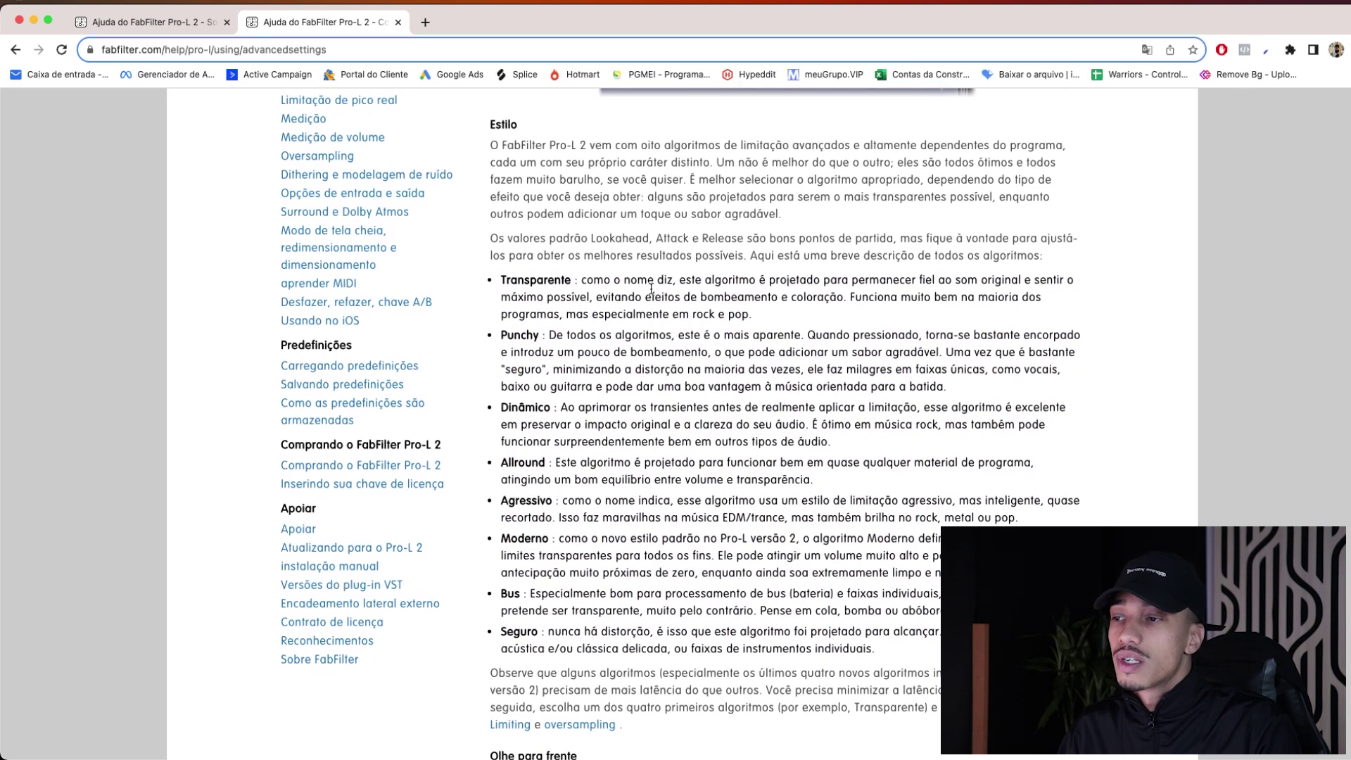
drag(895, 369, 855, 369)
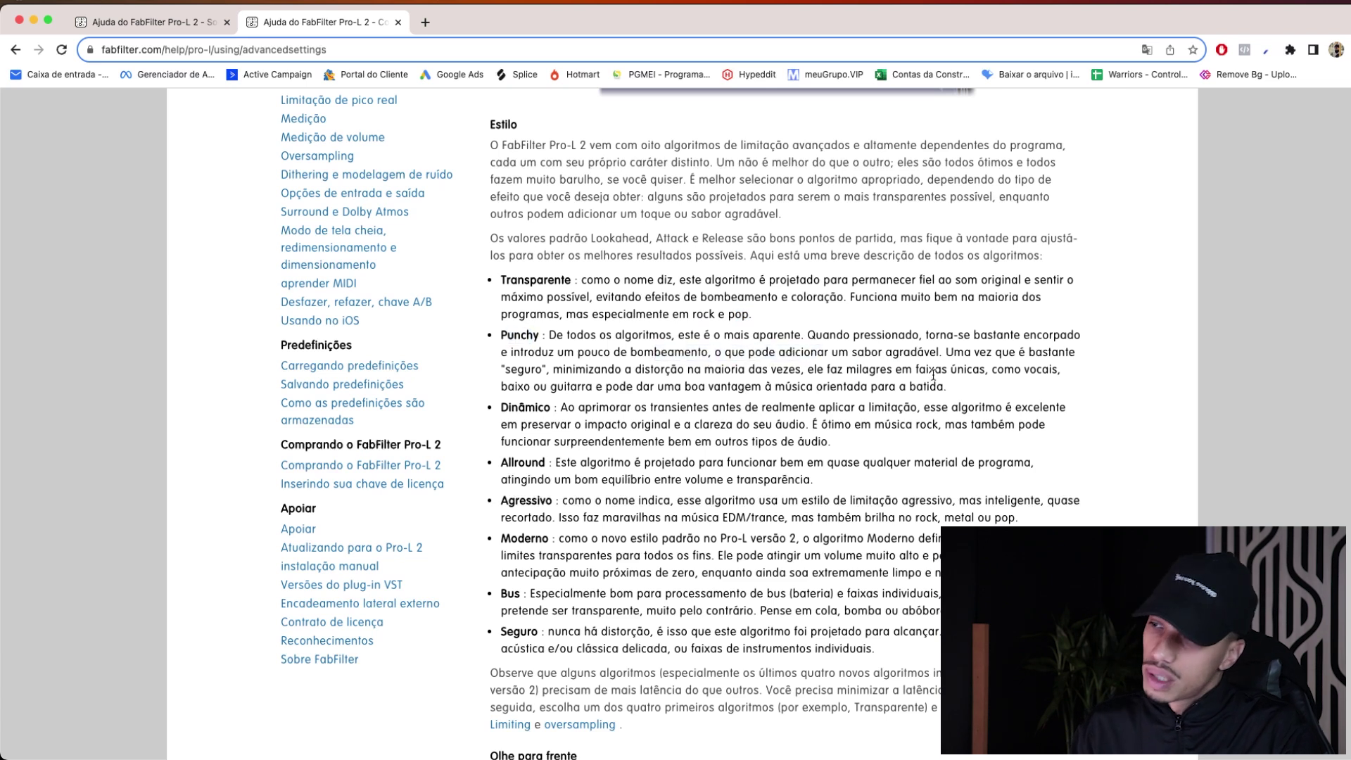
drag(571, 424, 539, 424)
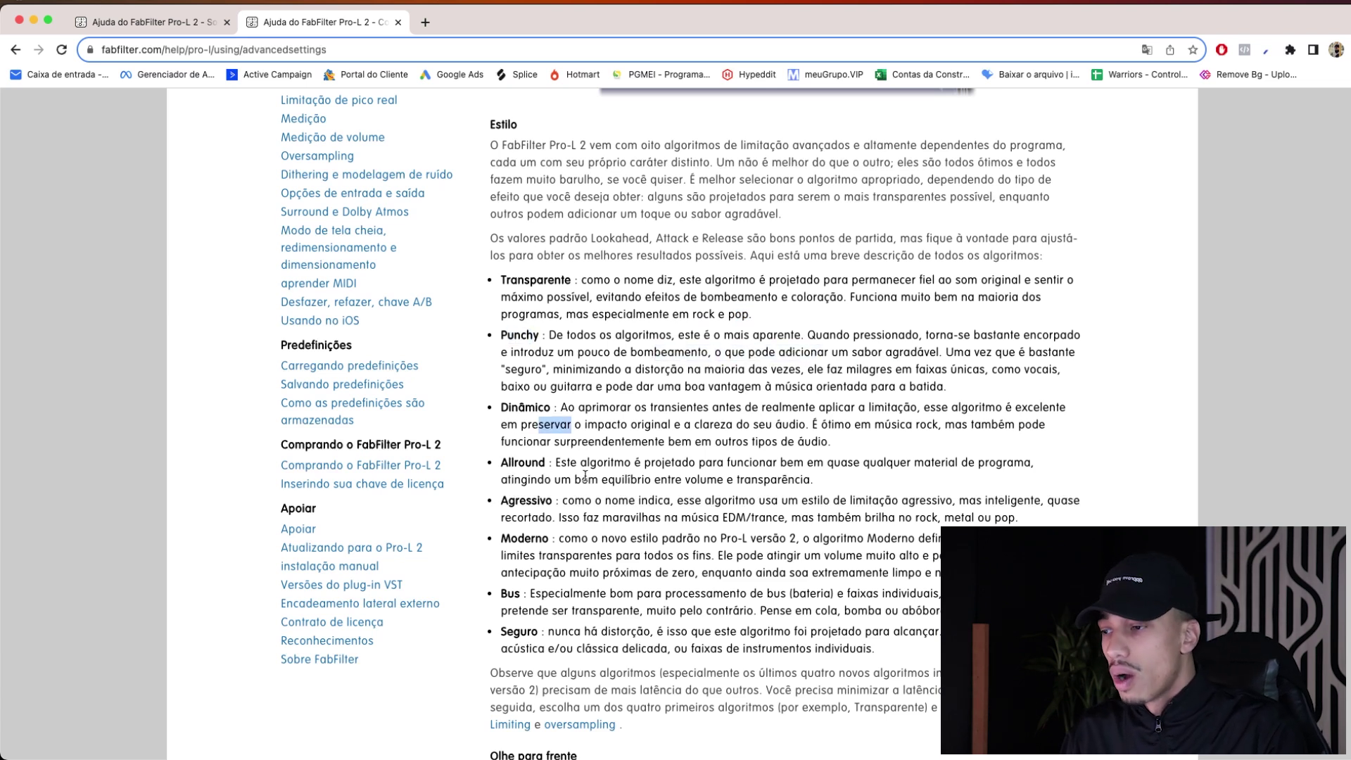
drag(563, 500, 553, 539)
drag(532, 595, 545, 631)
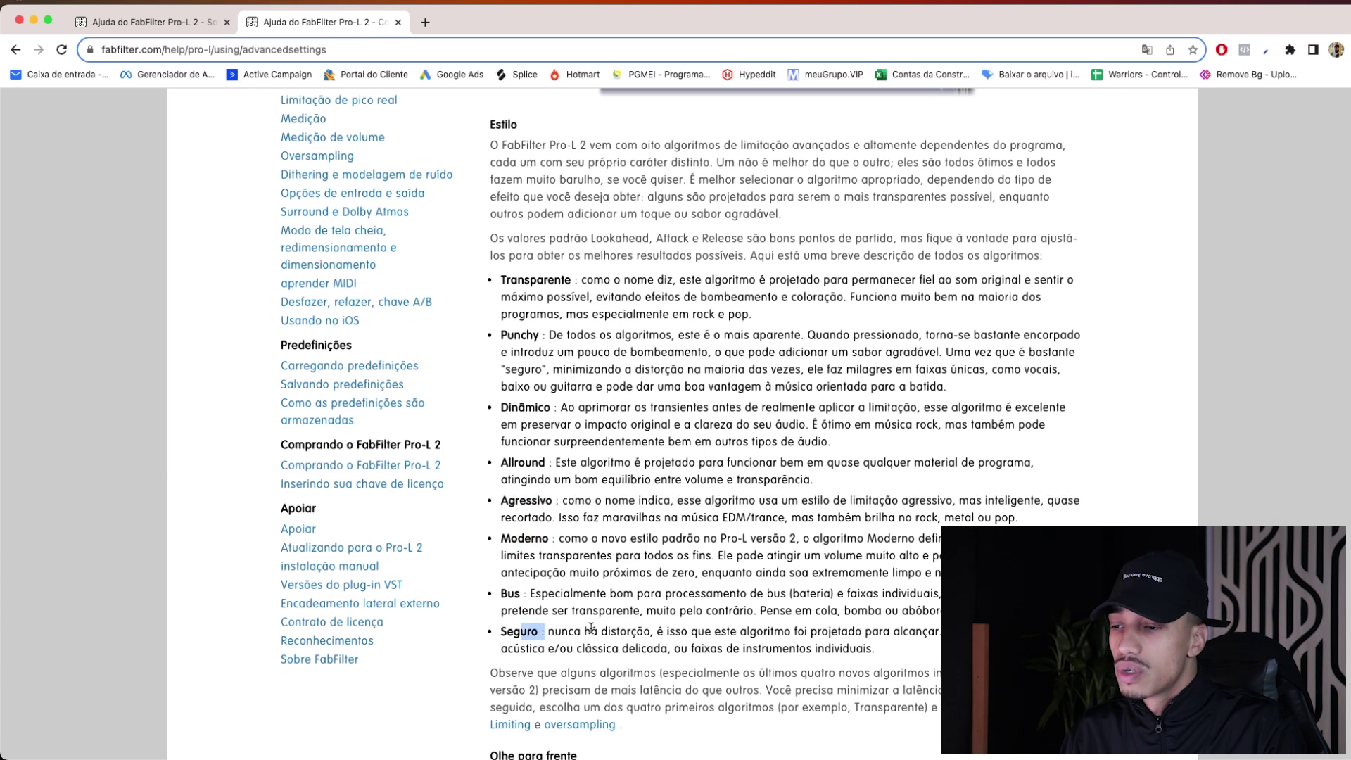
drag(512, 462, 551, 464)
click(553, 464)
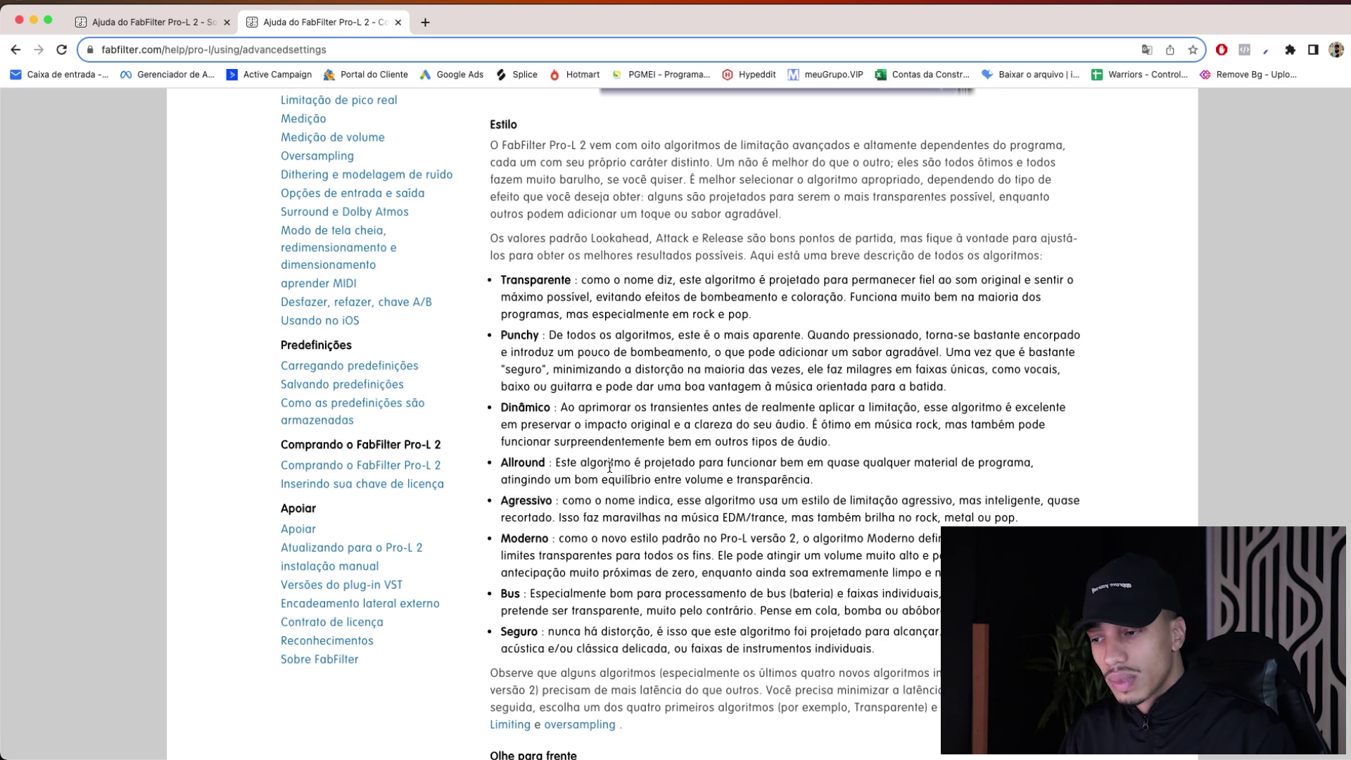
- Review the help sections on lookahead, attack and release, and channel linking alongside the algorithm descriptions
scroll(877, 443, down, 5)
scroll(877, 443, down, 5)
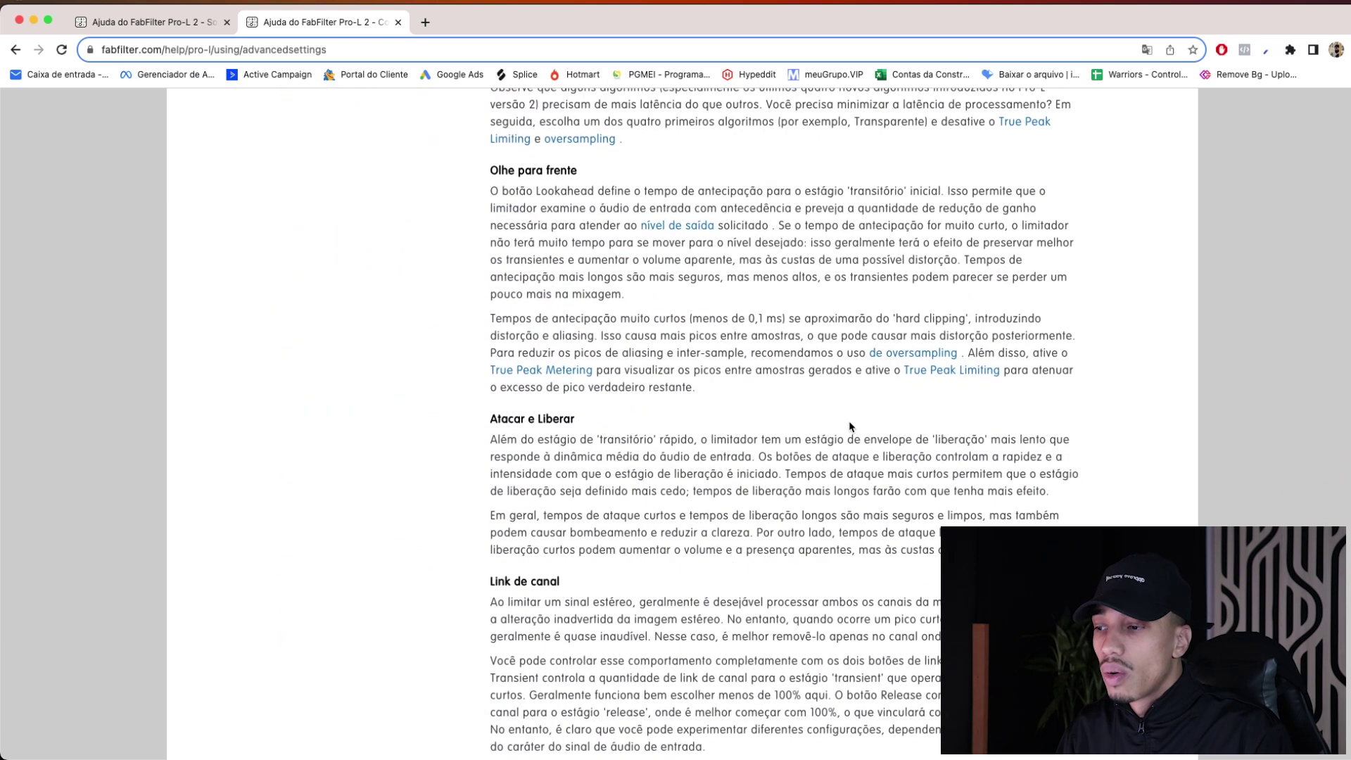
scroll(778, 412, up, 8)
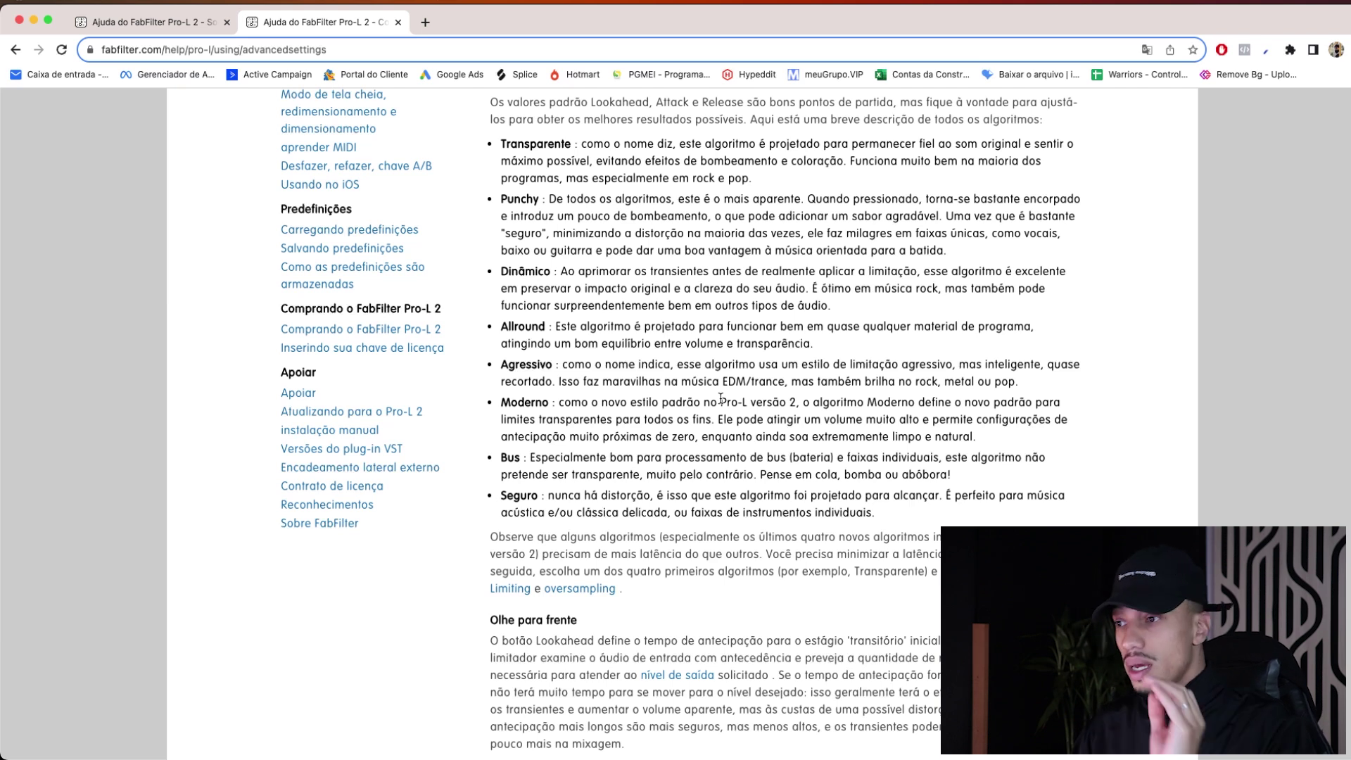
scroll(789, 402, down, 4)
scroll(706, 454, up, 12)
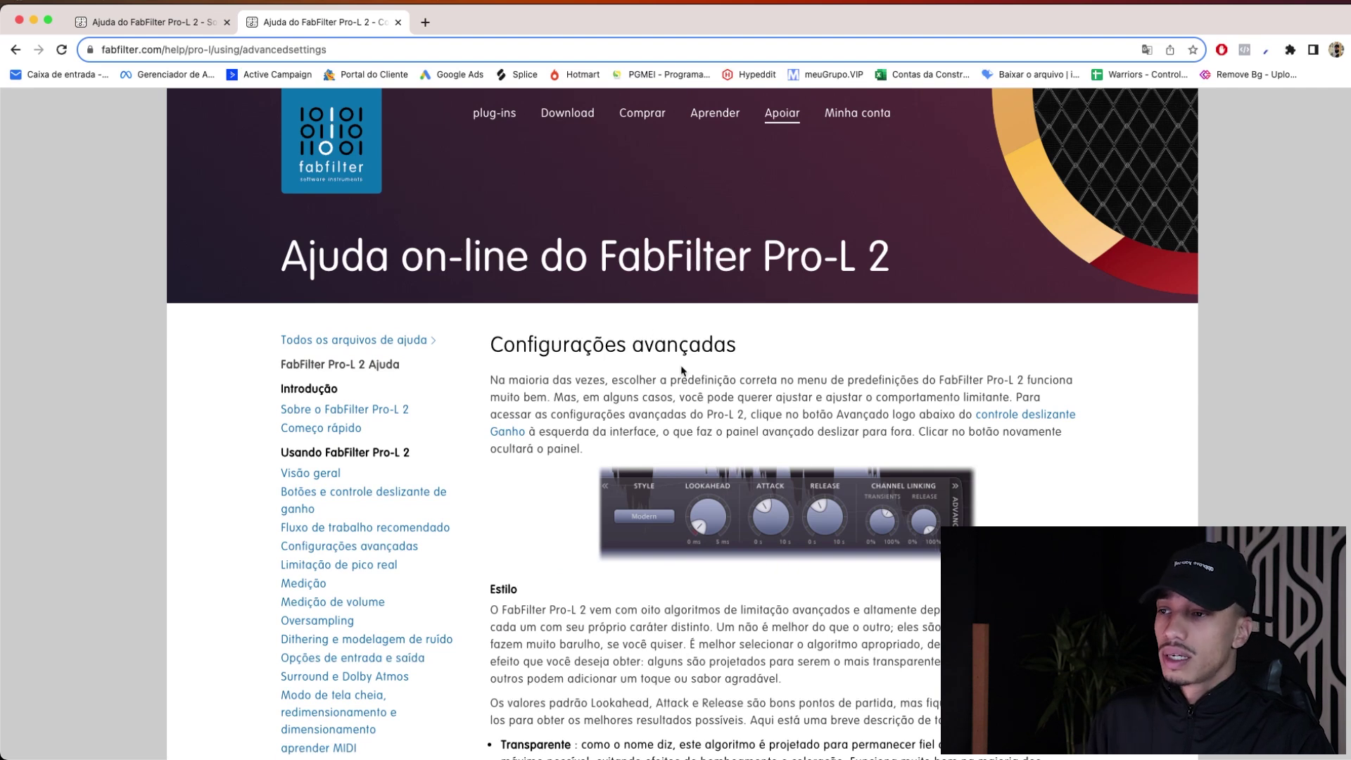
scroll(662, 380, down, 8)
scroll(578, 430, down, 4)
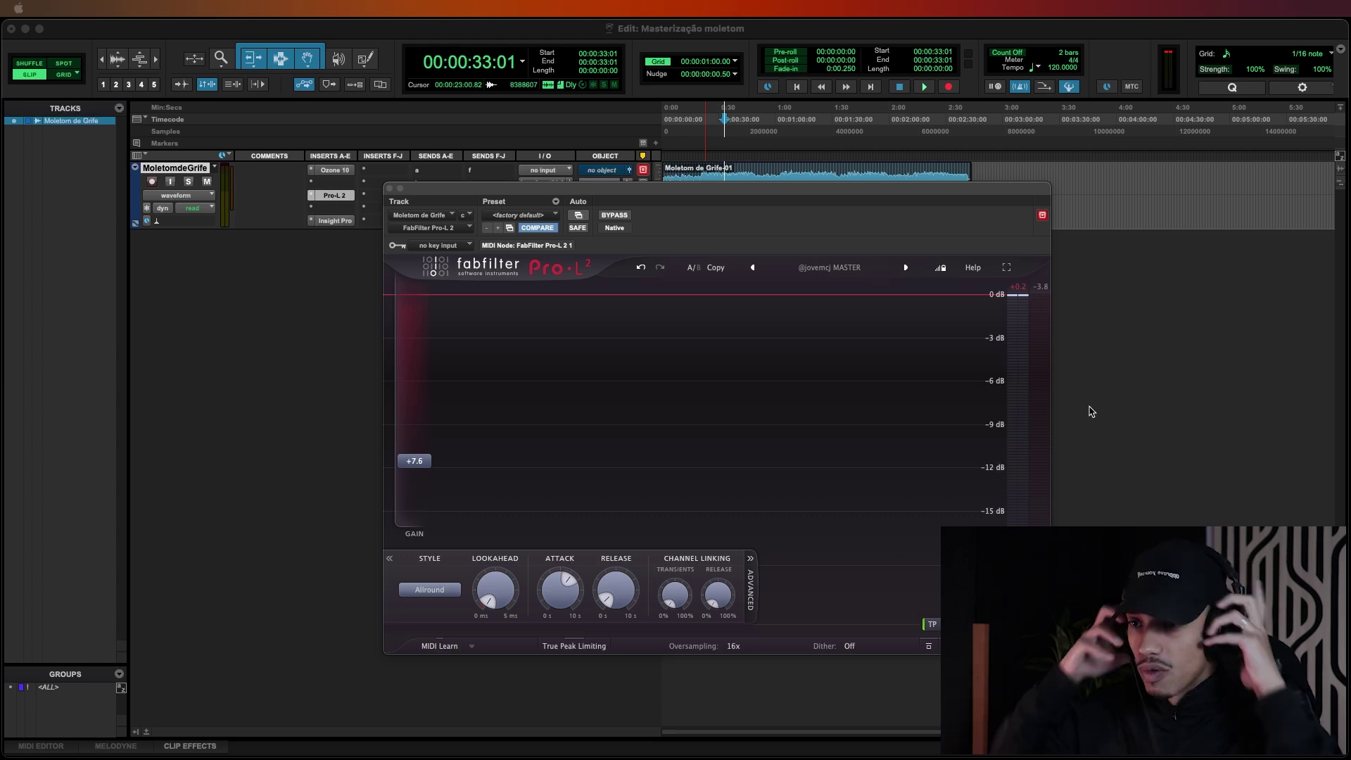
- Switch to Pro Tools, bypass the Pro-L 2 insert on the Moletom de Grife track, and undo the last clip edit
click(739, 125)
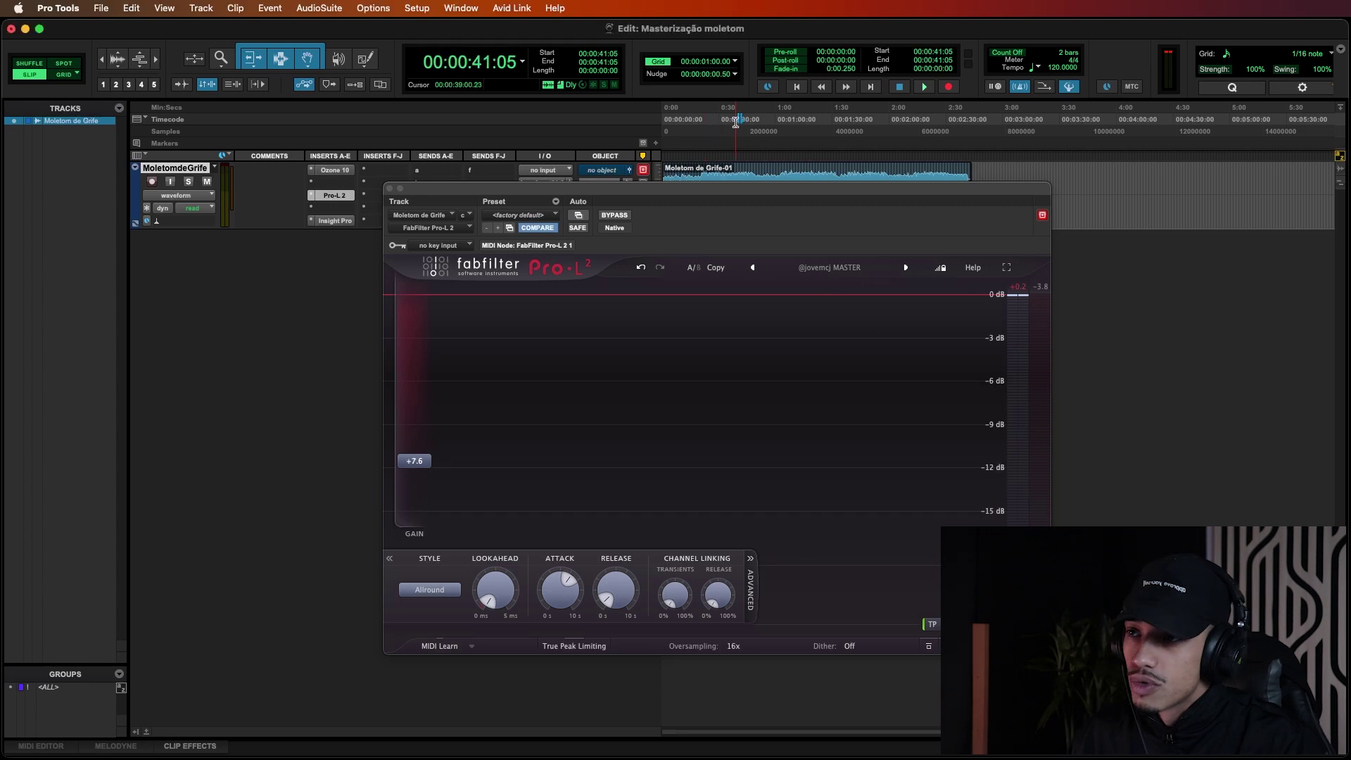
click(389, 188)
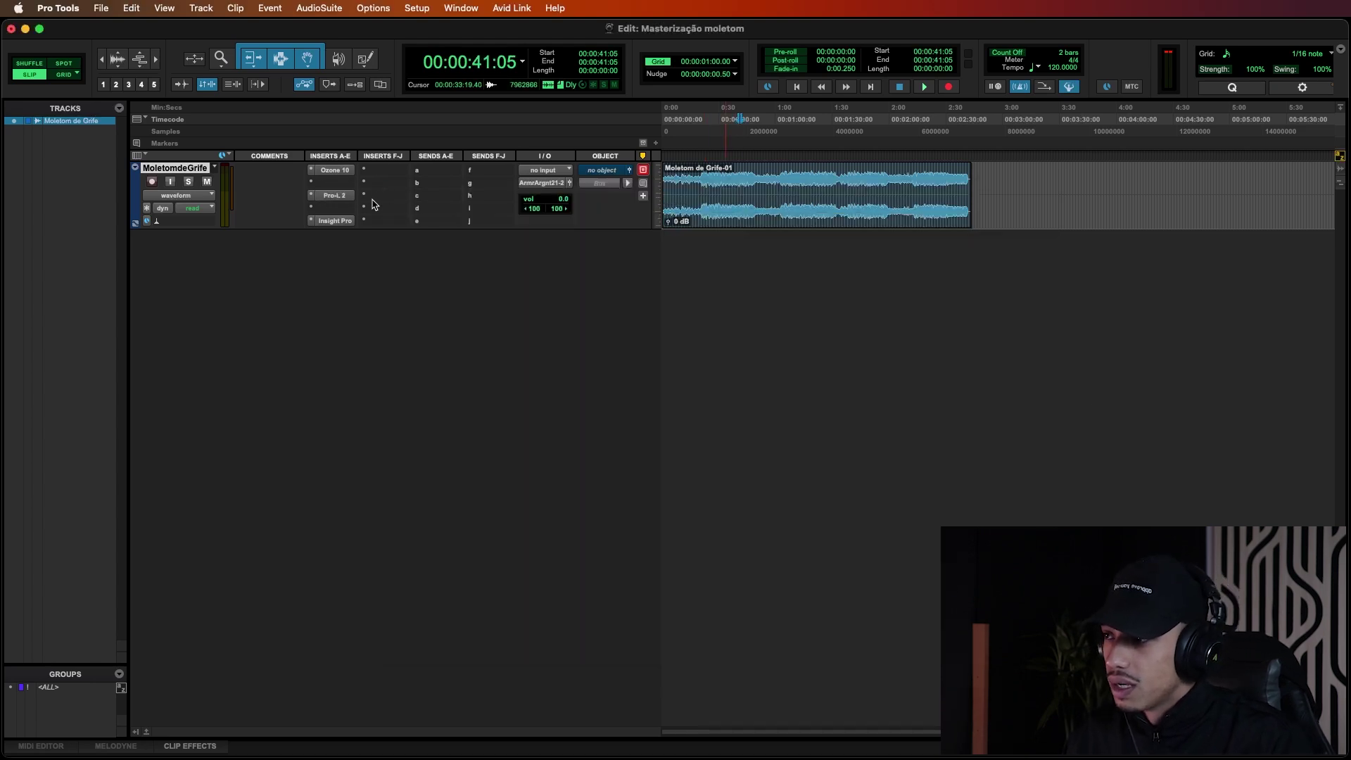
click(337, 197)
key(Return)
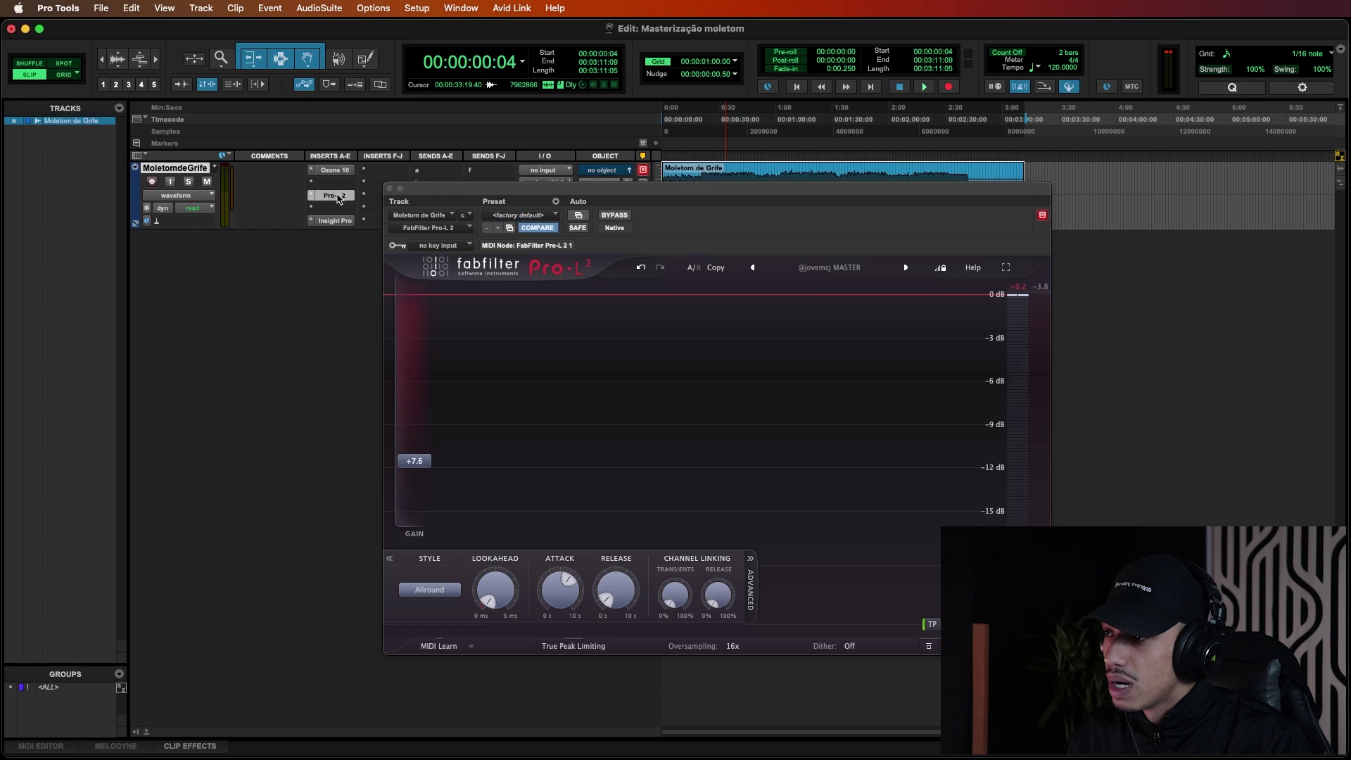
click(337, 196)
click(337, 197)
super+click(337, 198)
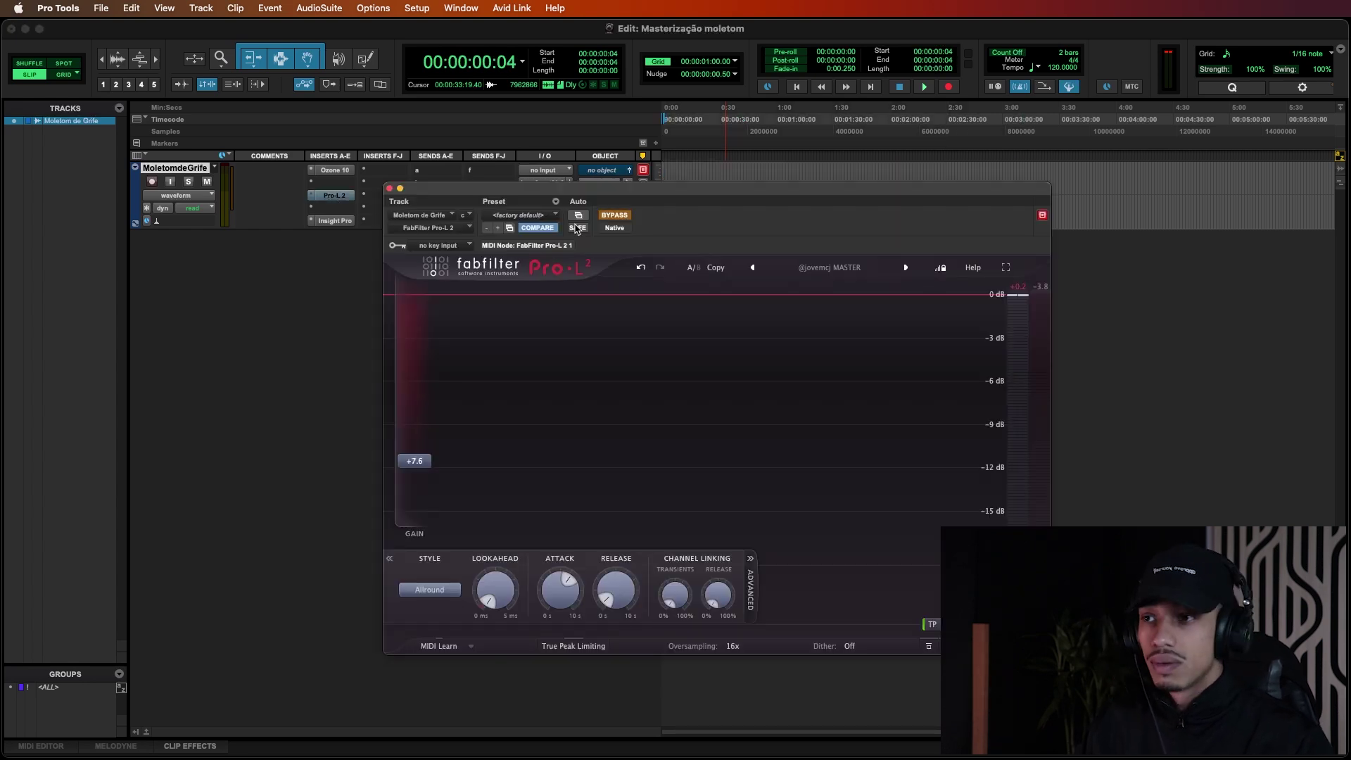
key(super+z)
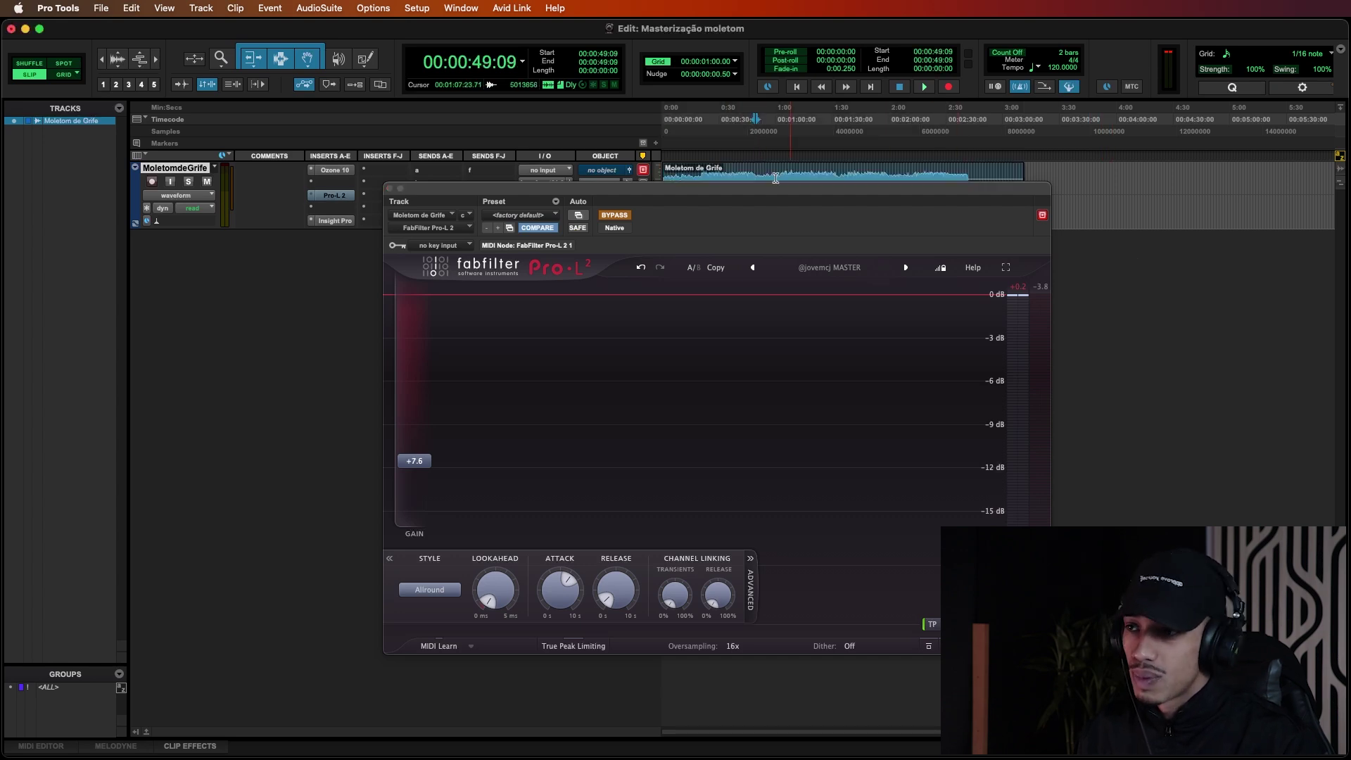
- Close the Pro-L 2 window and listen to the bypassed track from 00:00:26:00
drag(626, 189, 672, 229)
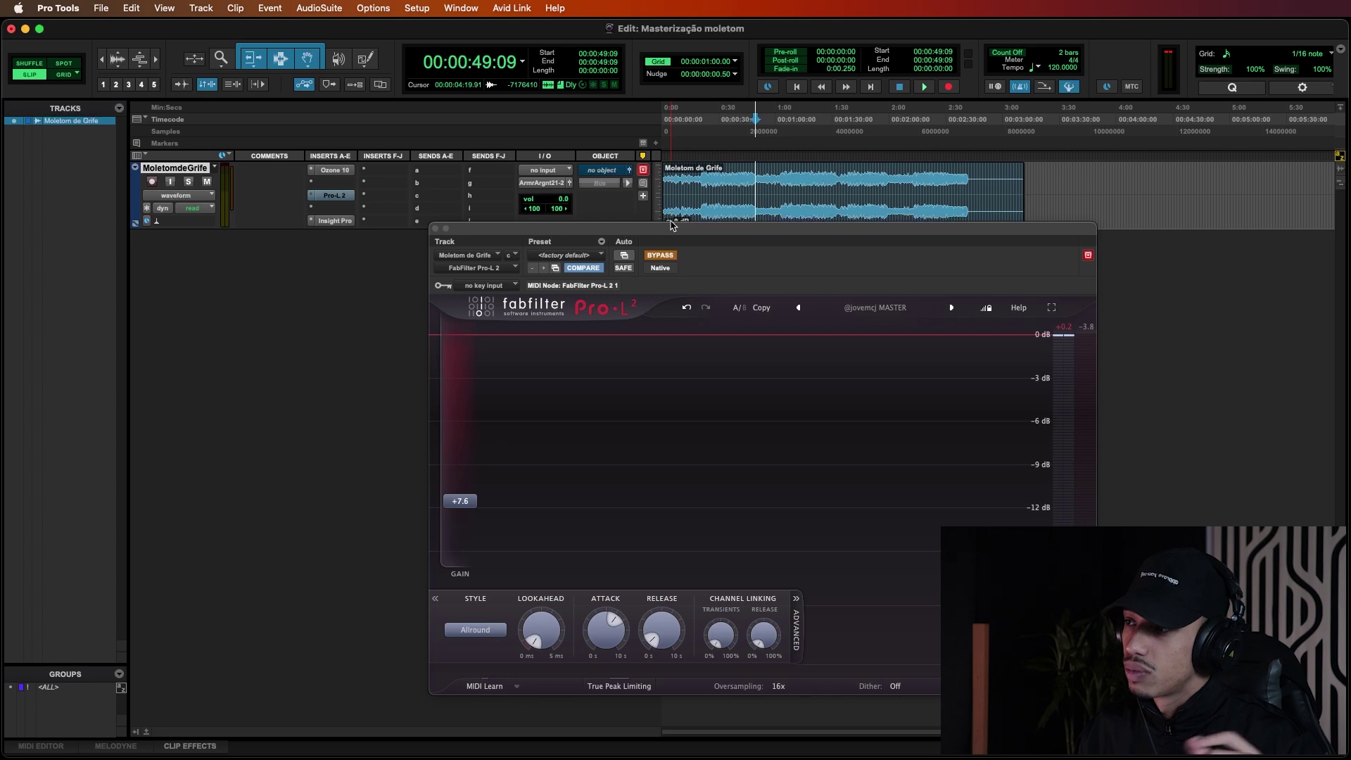
click(435, 229)
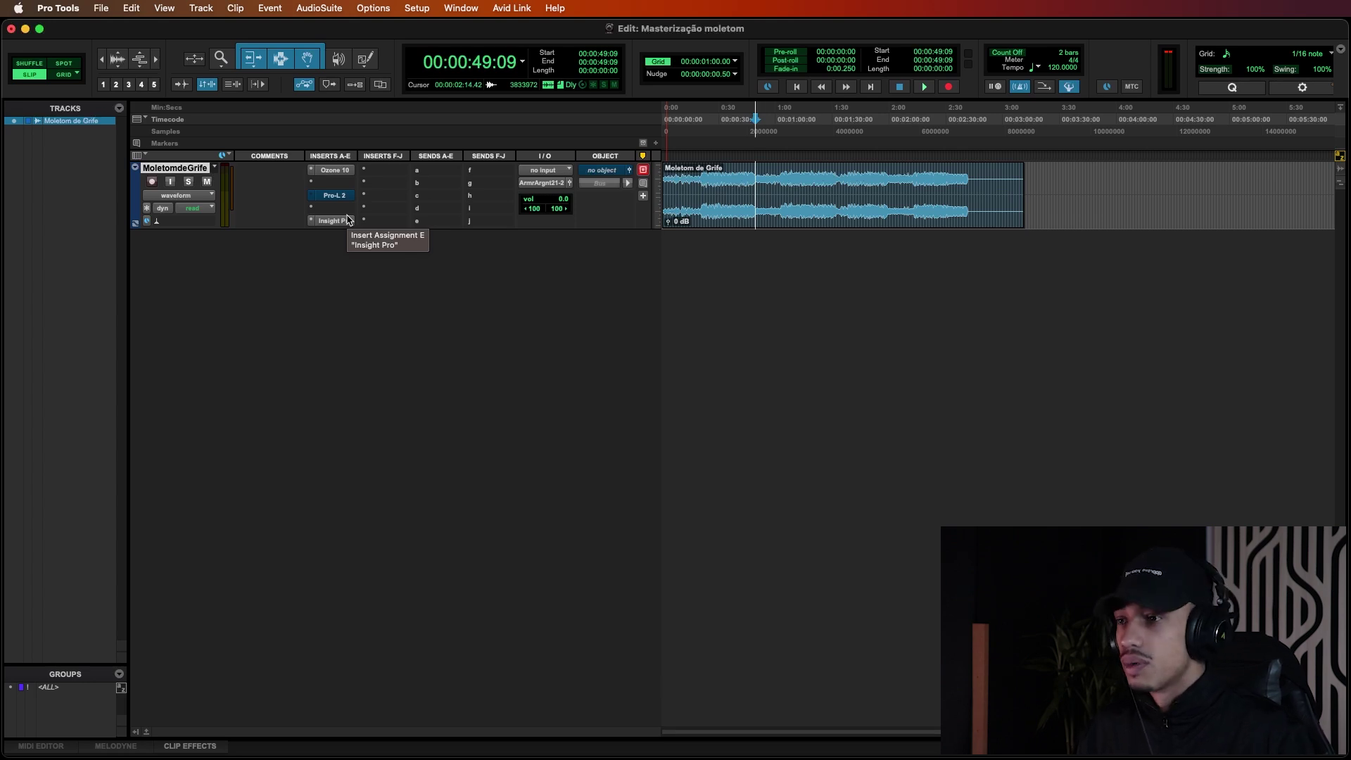
click(712, 200)
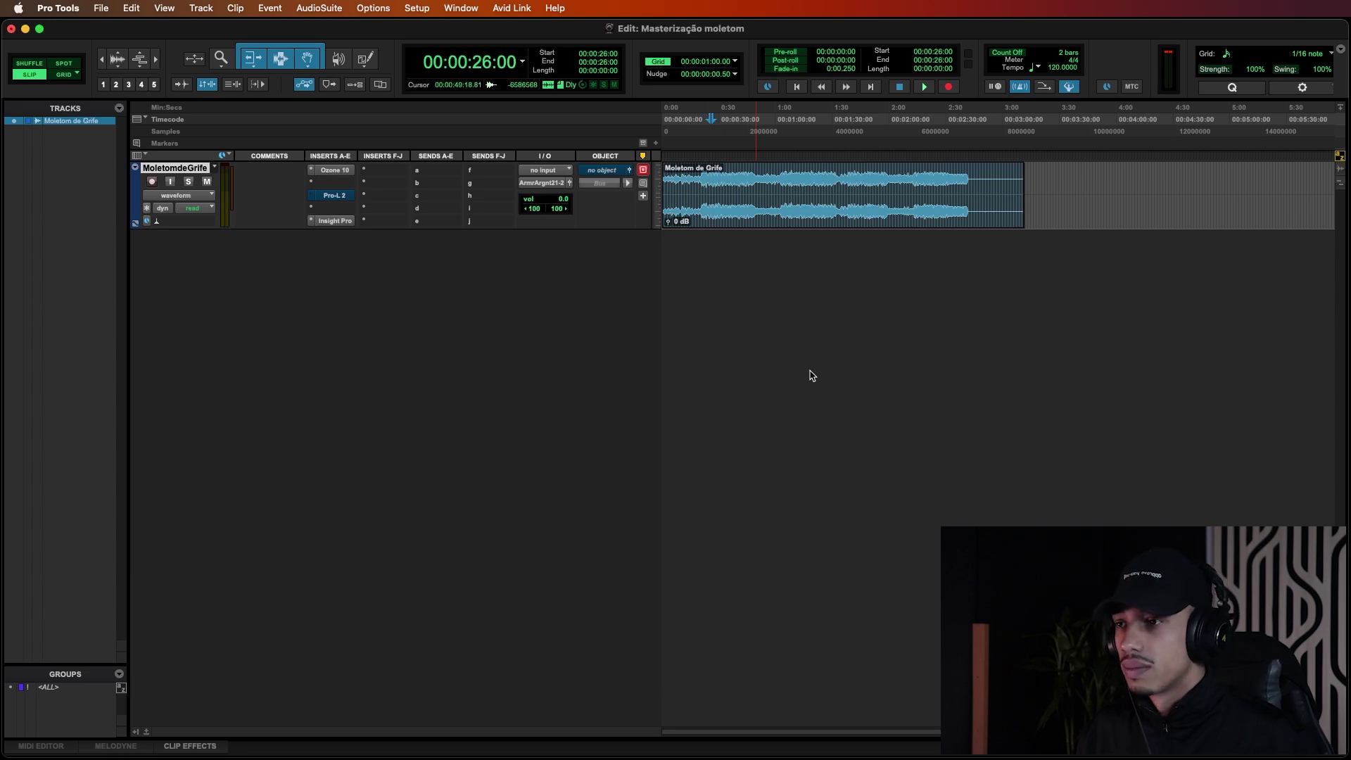
key(space)
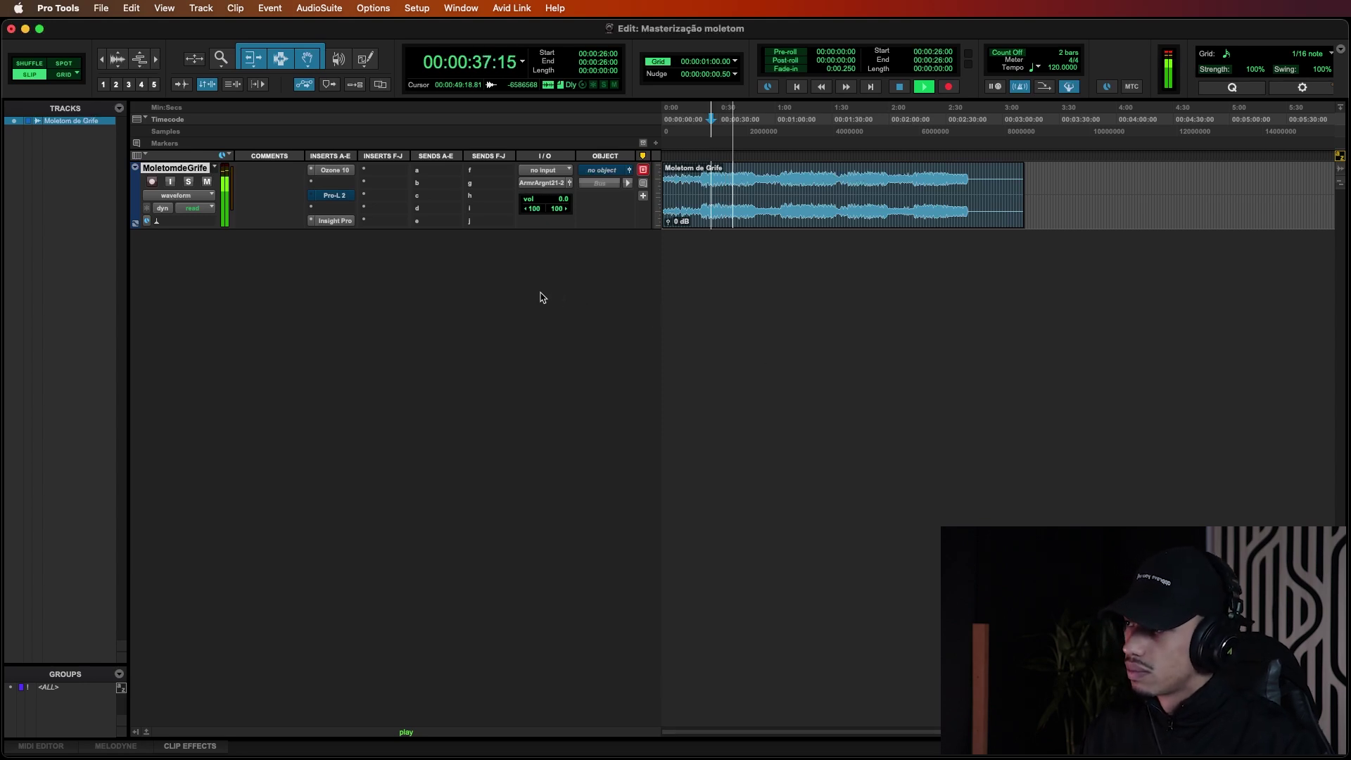
key(space)
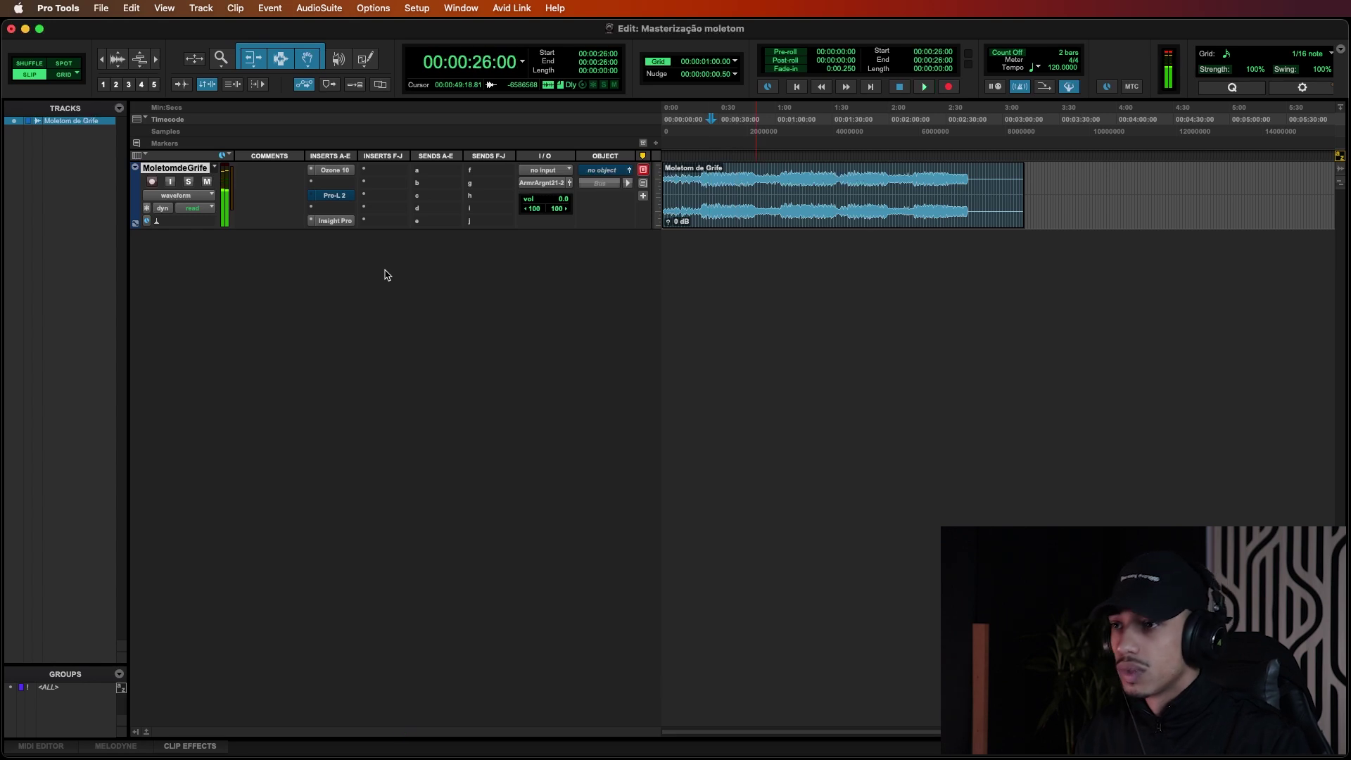
- Reopen Pro-L 2, take it out of bypass, and reposition its window over the edit area
click(336, 197)
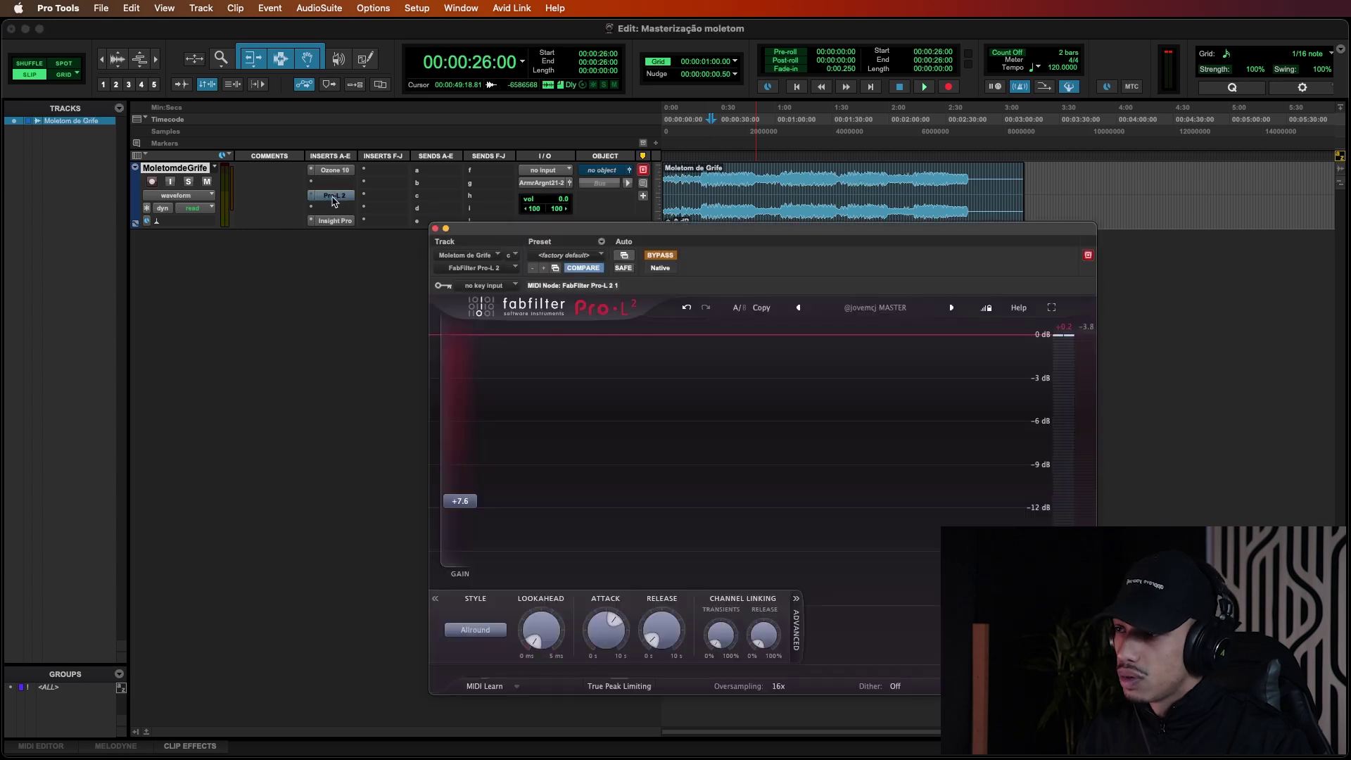
drag(680, 232, 742, 173)
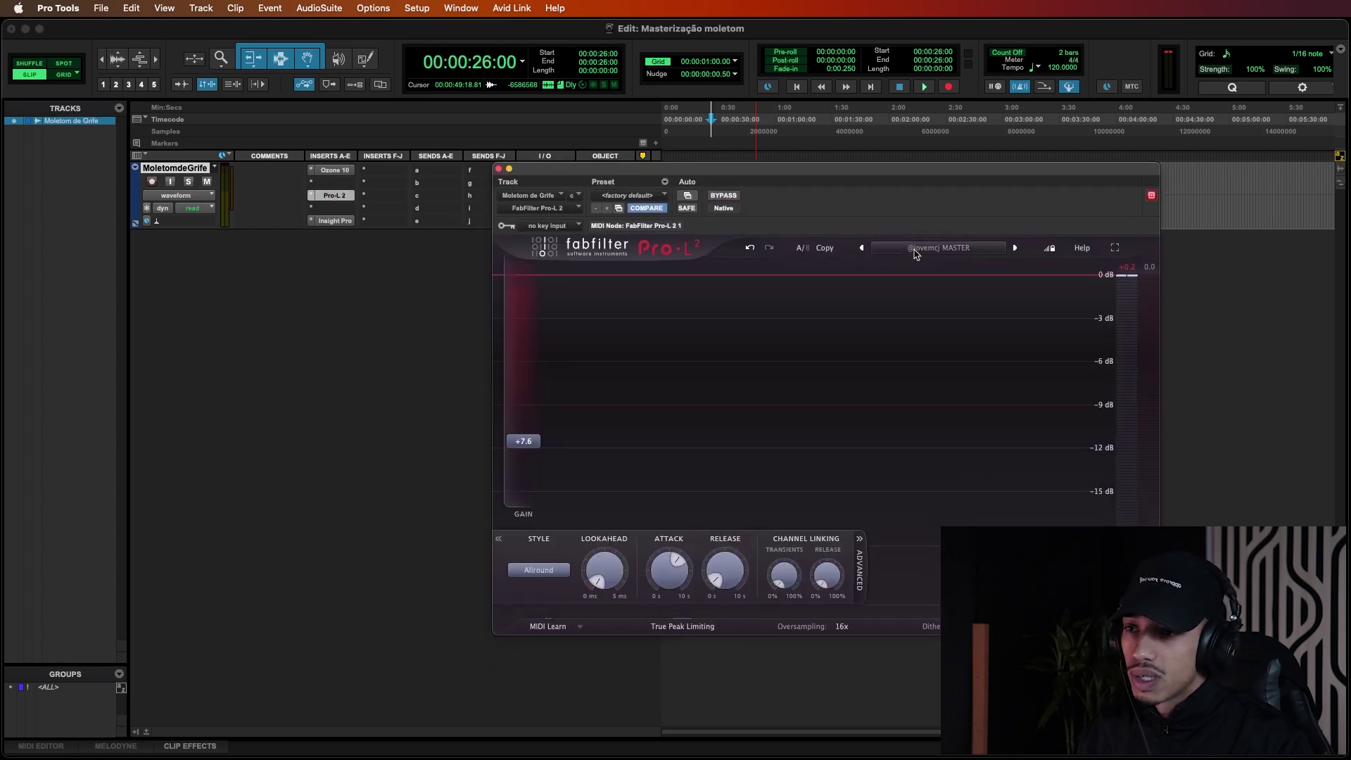
click(940, 248)
drag(865, 170, 775, 165)
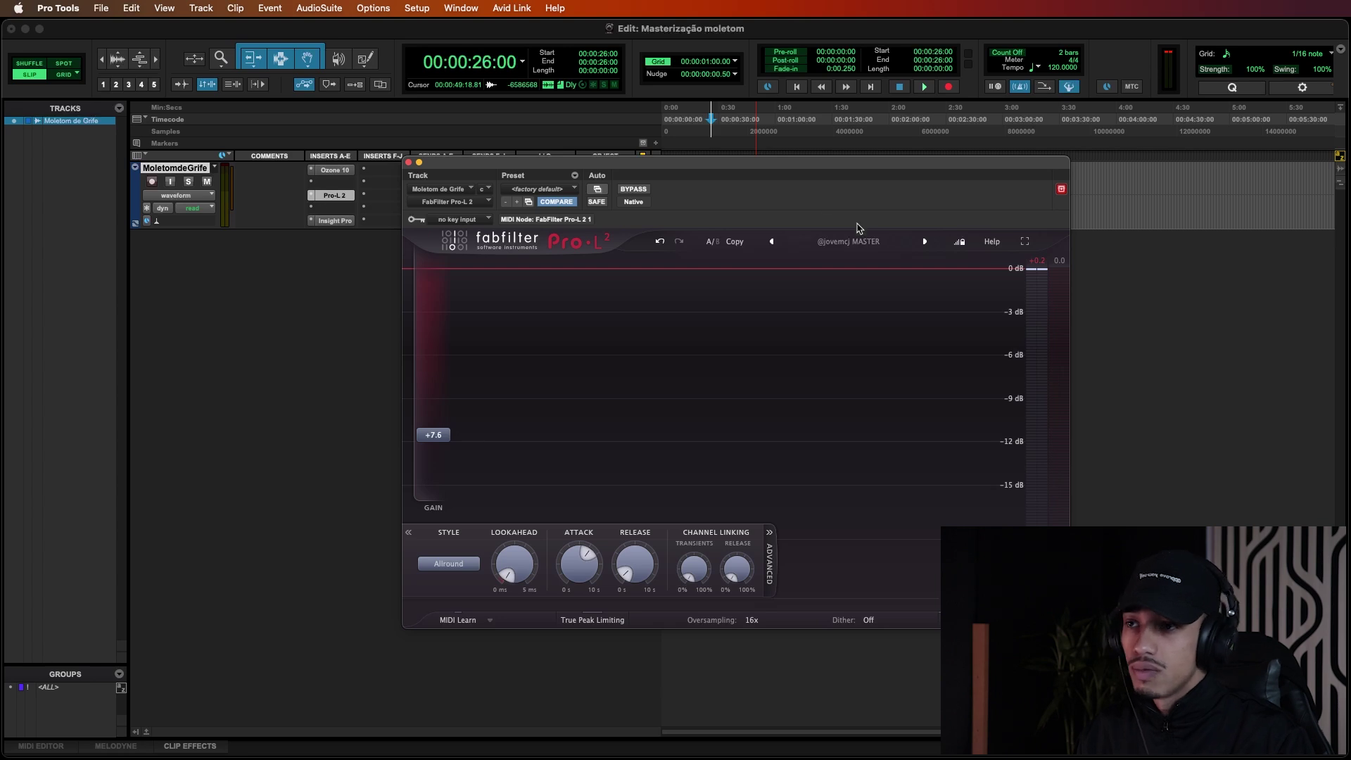
drag(836, 166, 844, 154)
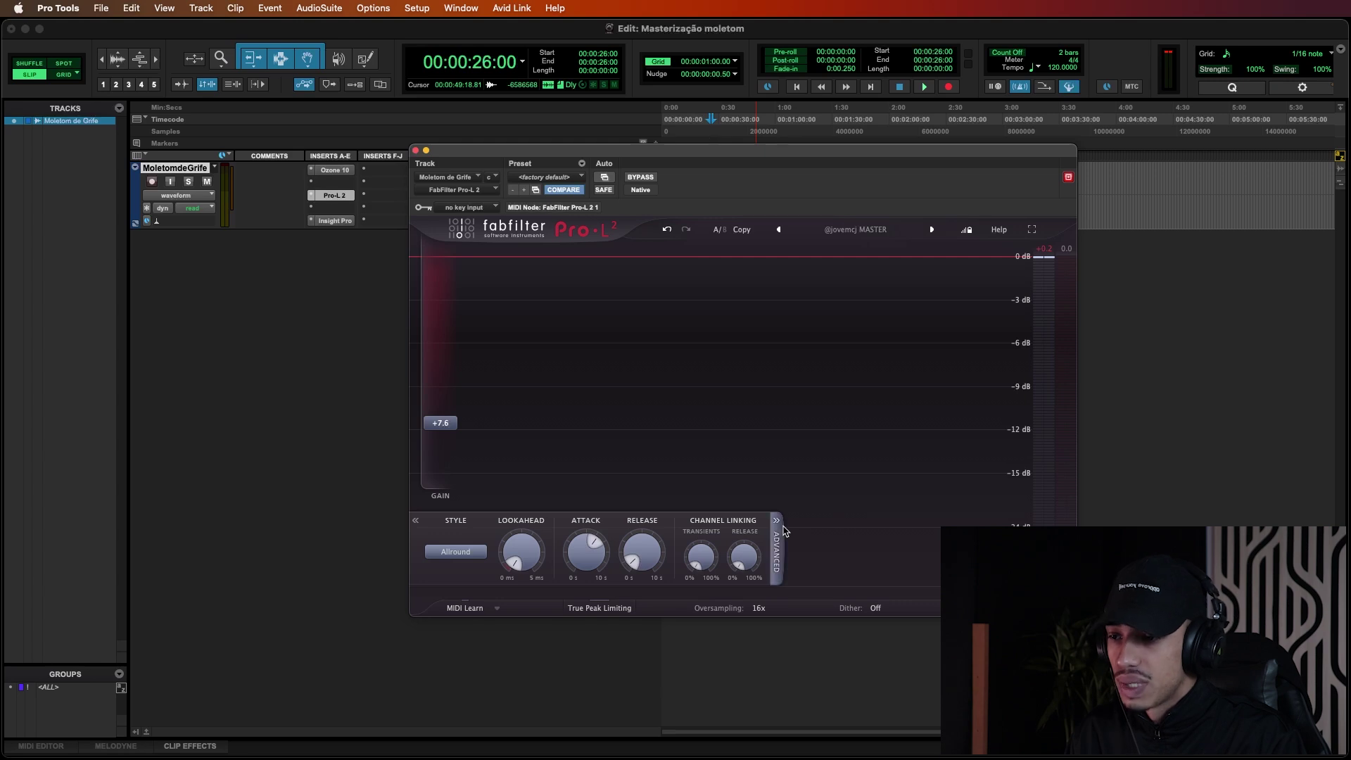
- Review the Pro-L 2 oversampling rates and limiting styles, keeping 16x and Allround selected
click(759, 609)
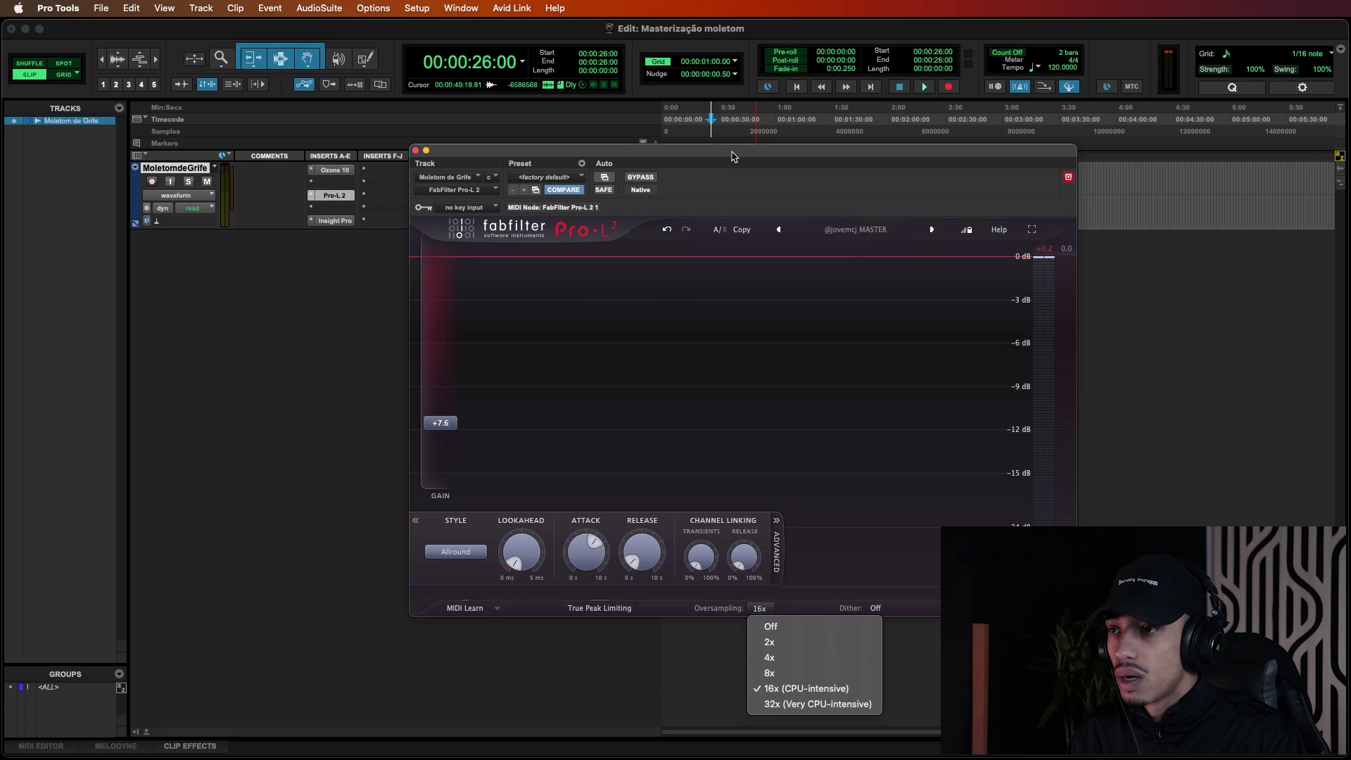
drag(734, 157, 732, 143)
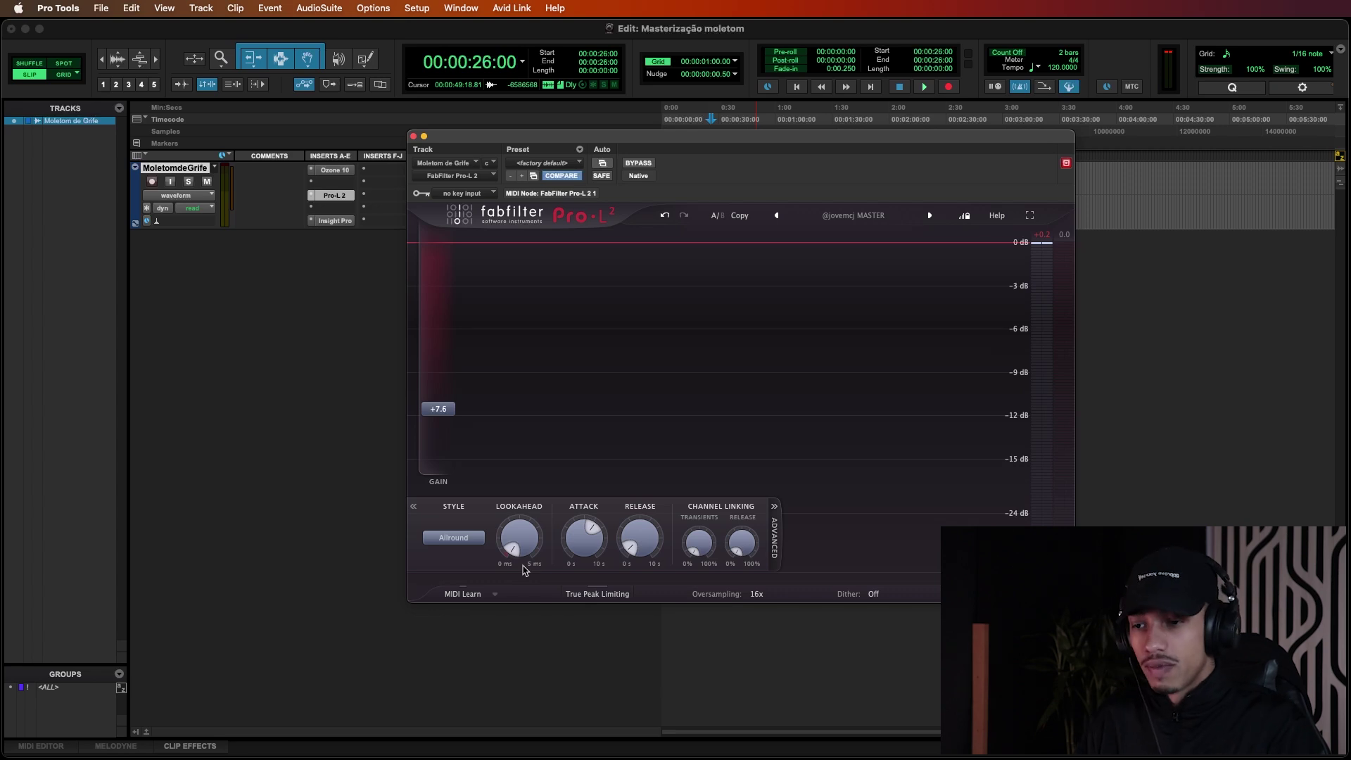
click(454, 538)
click(464, 537)
click(464, 537)
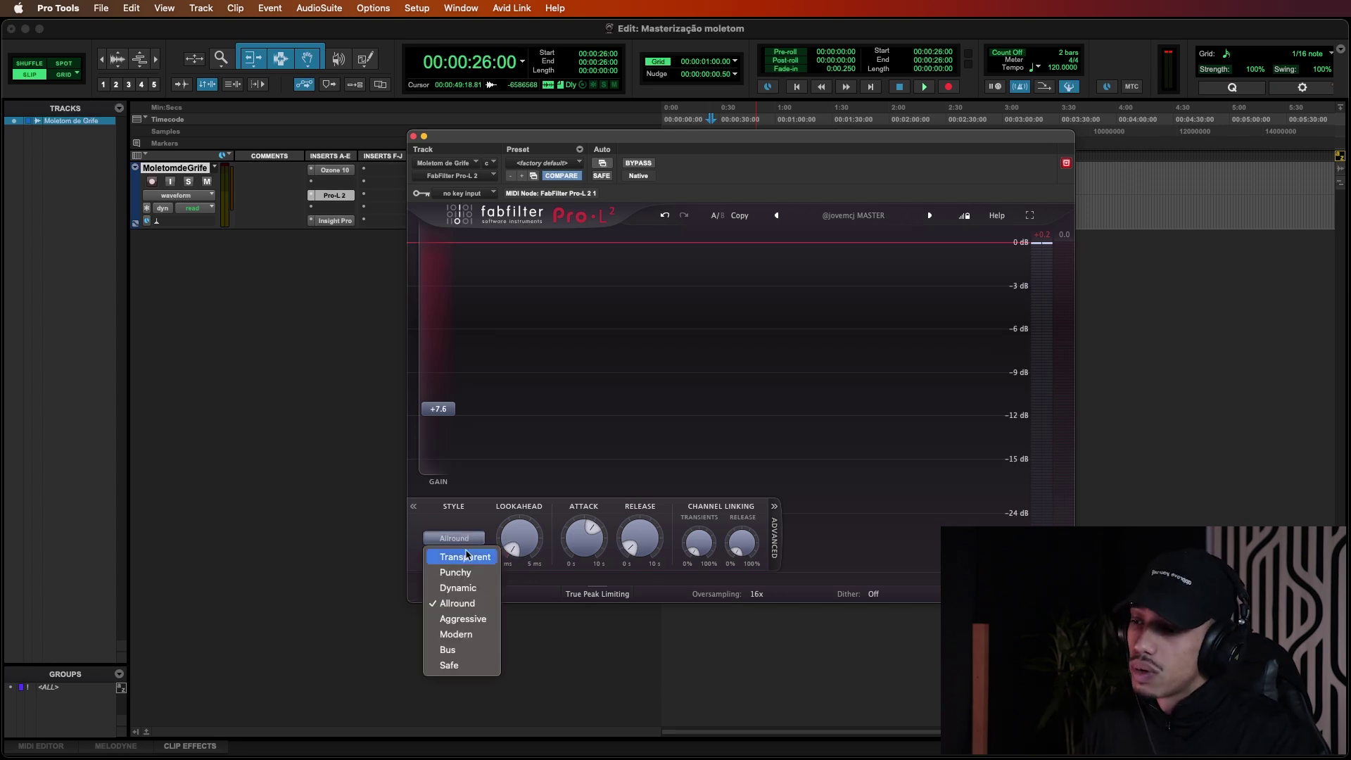
click(484, 524)
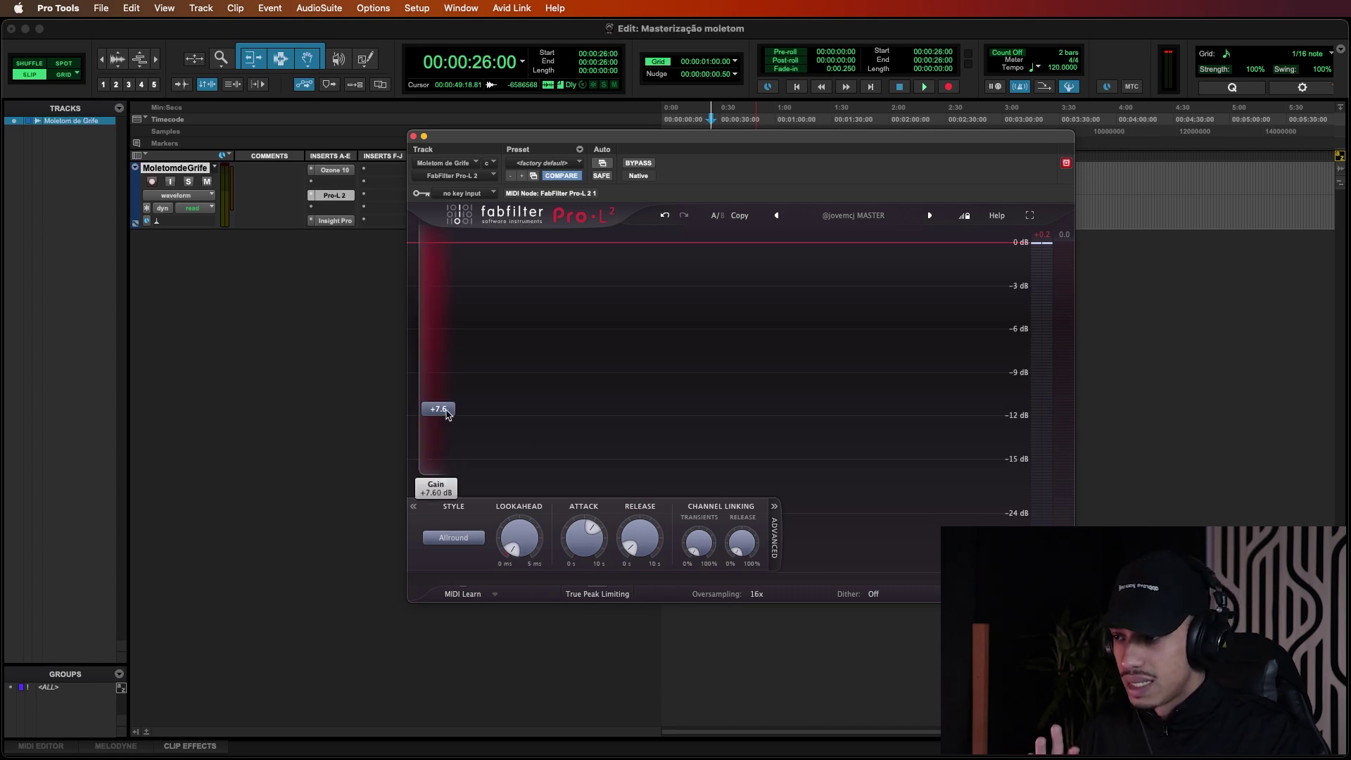
- Reset the limiter's gain to 0 dB and listen to the track from 00:00:26:00
alt+click(446, 410)
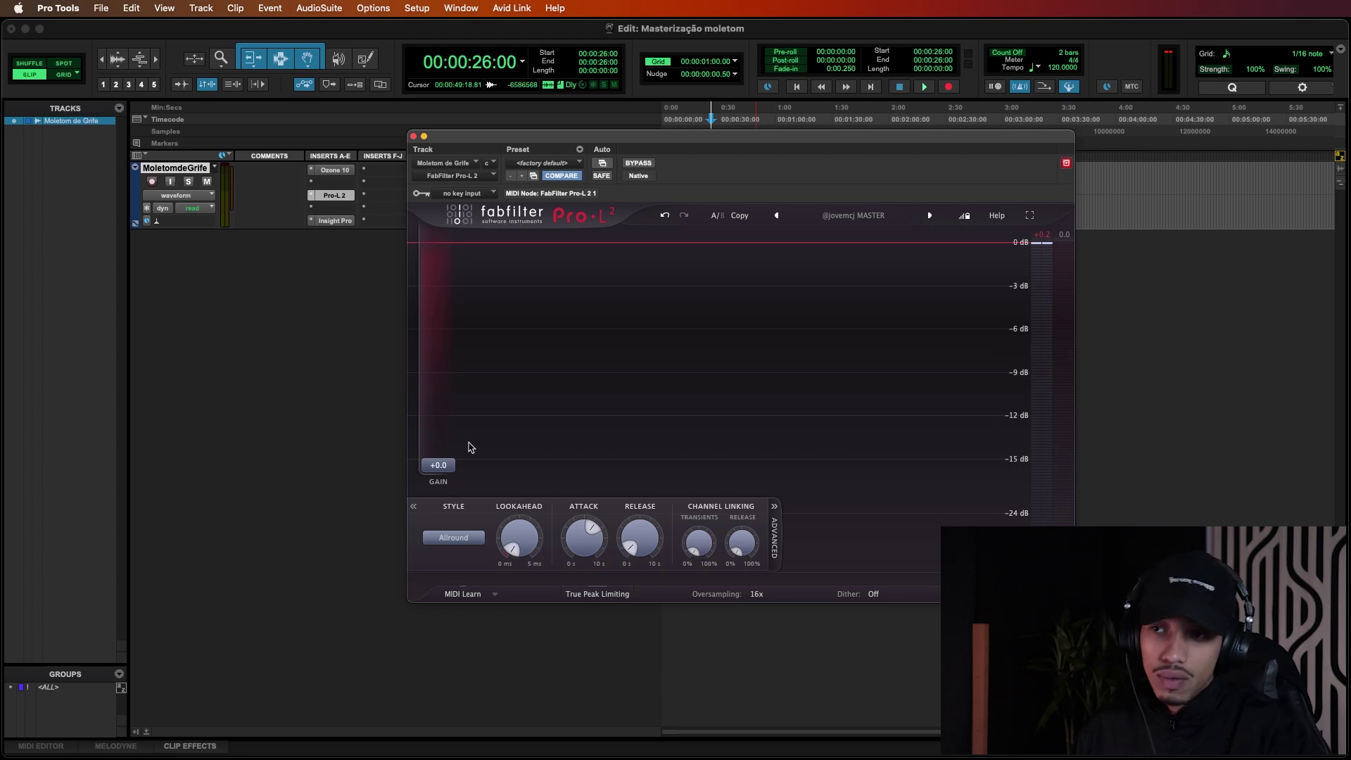
key(space)
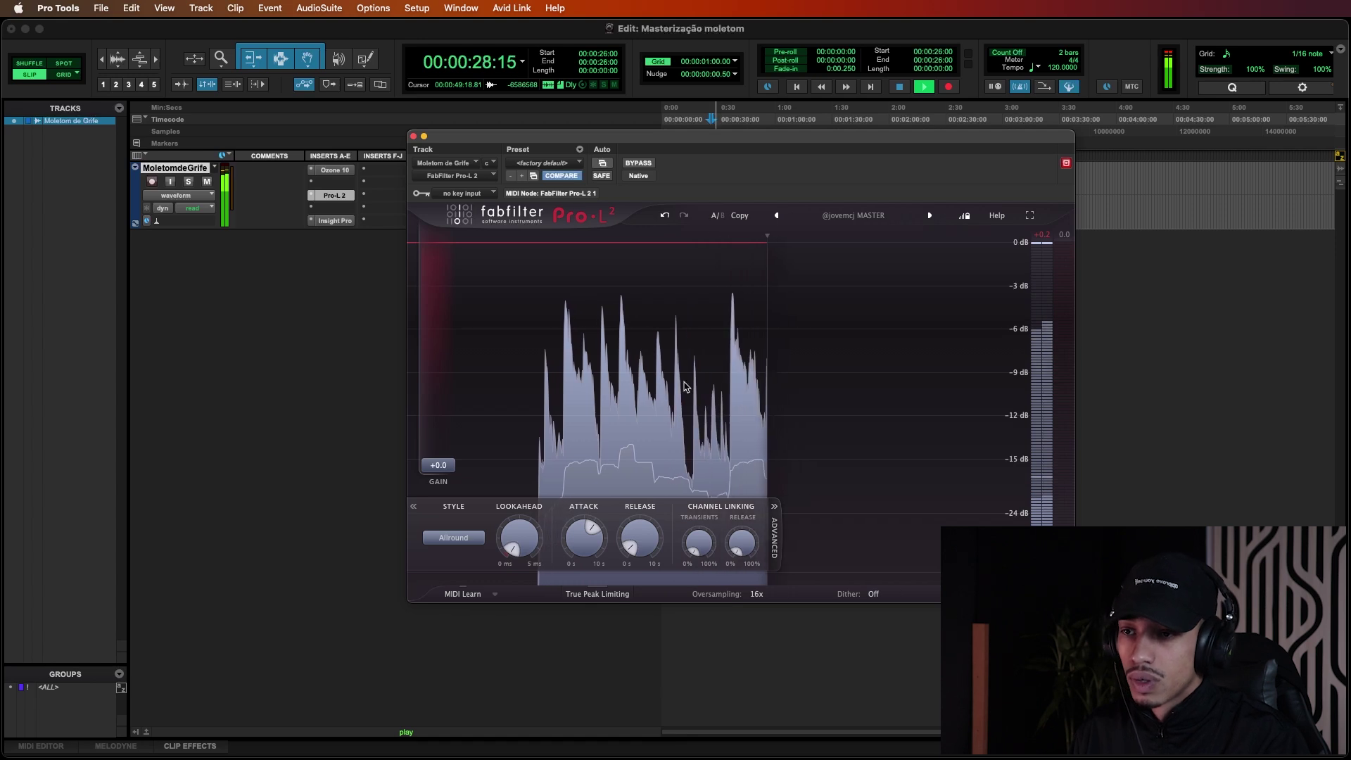
key(space)
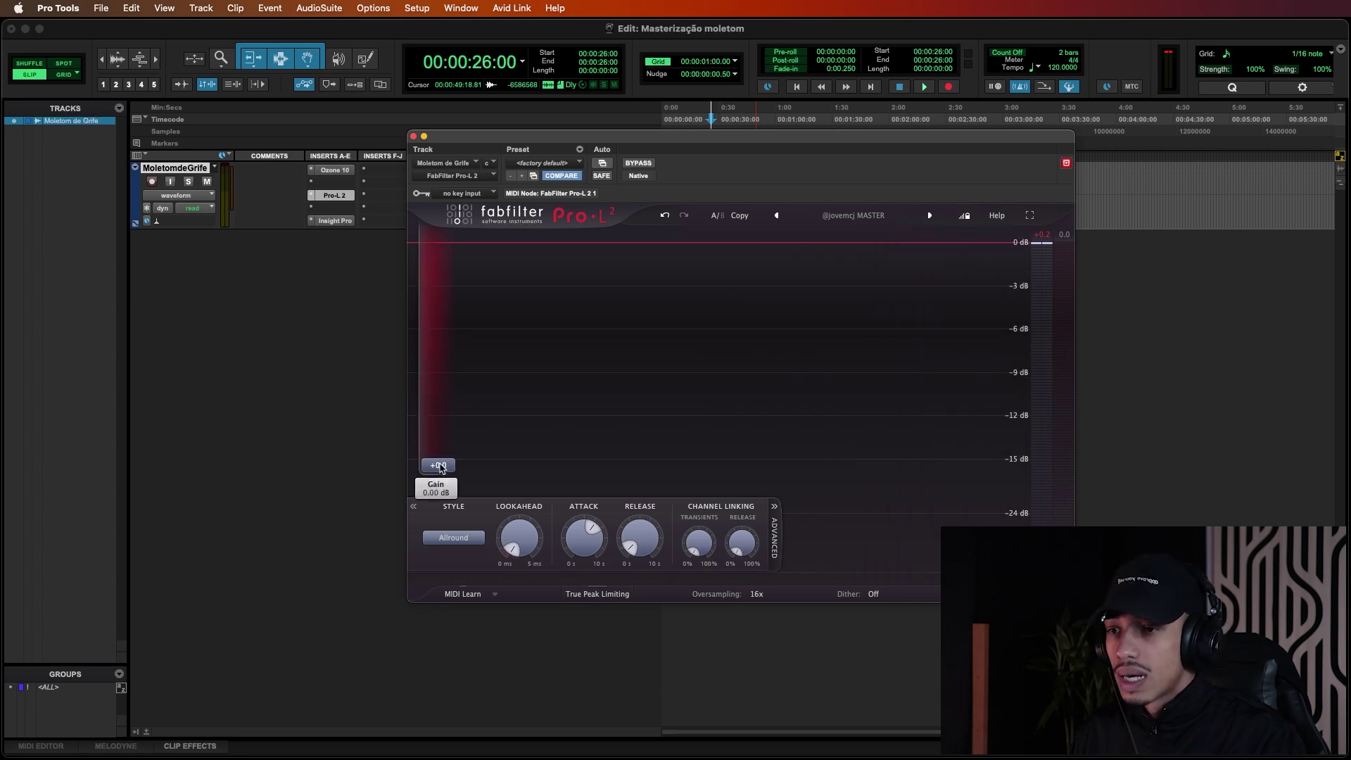
- Raise the limiter's gain to about +7.2 dB while playing the track from 00:00:26:00
mouse_move(439, 468)
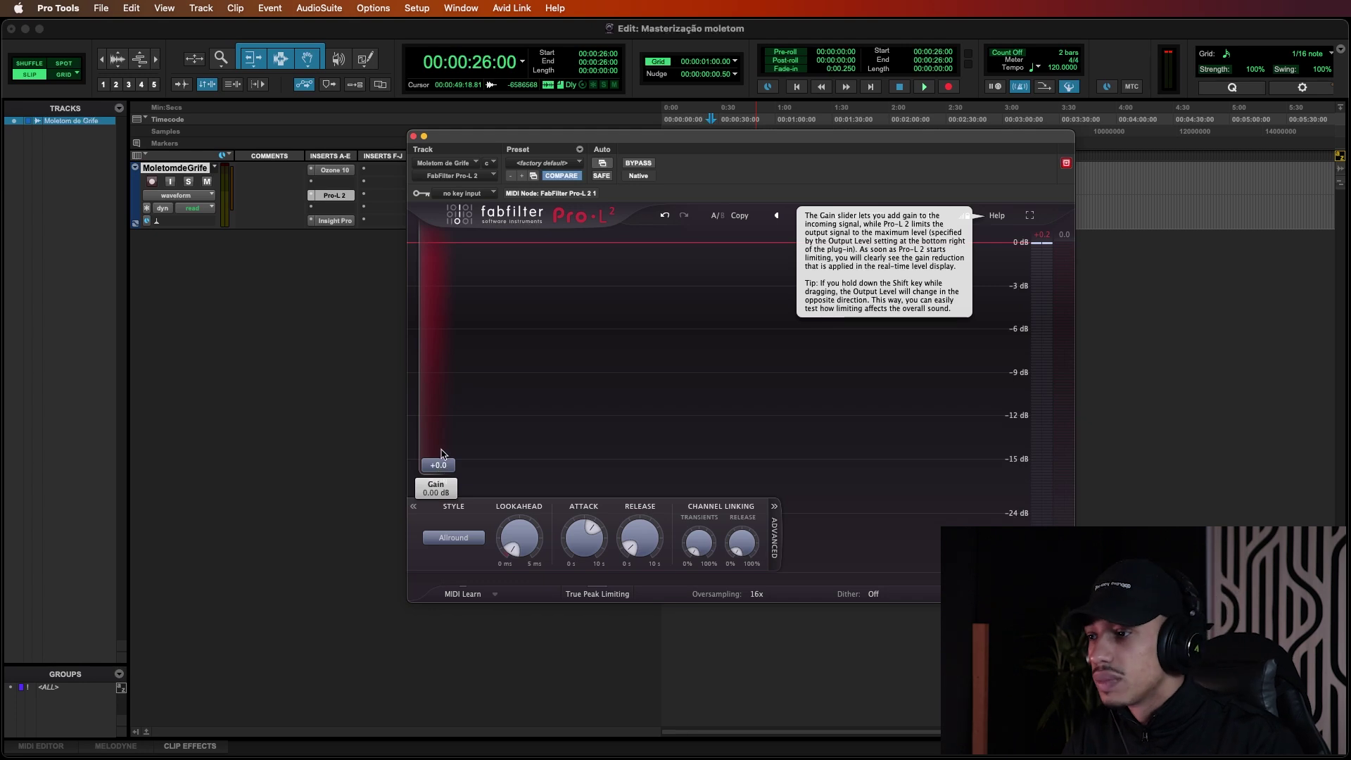
key(space)
mouse_move(436, 462)
mouse_down()
mouse_move(436, 407)
mouse_move(441, 422)
mouse_up()
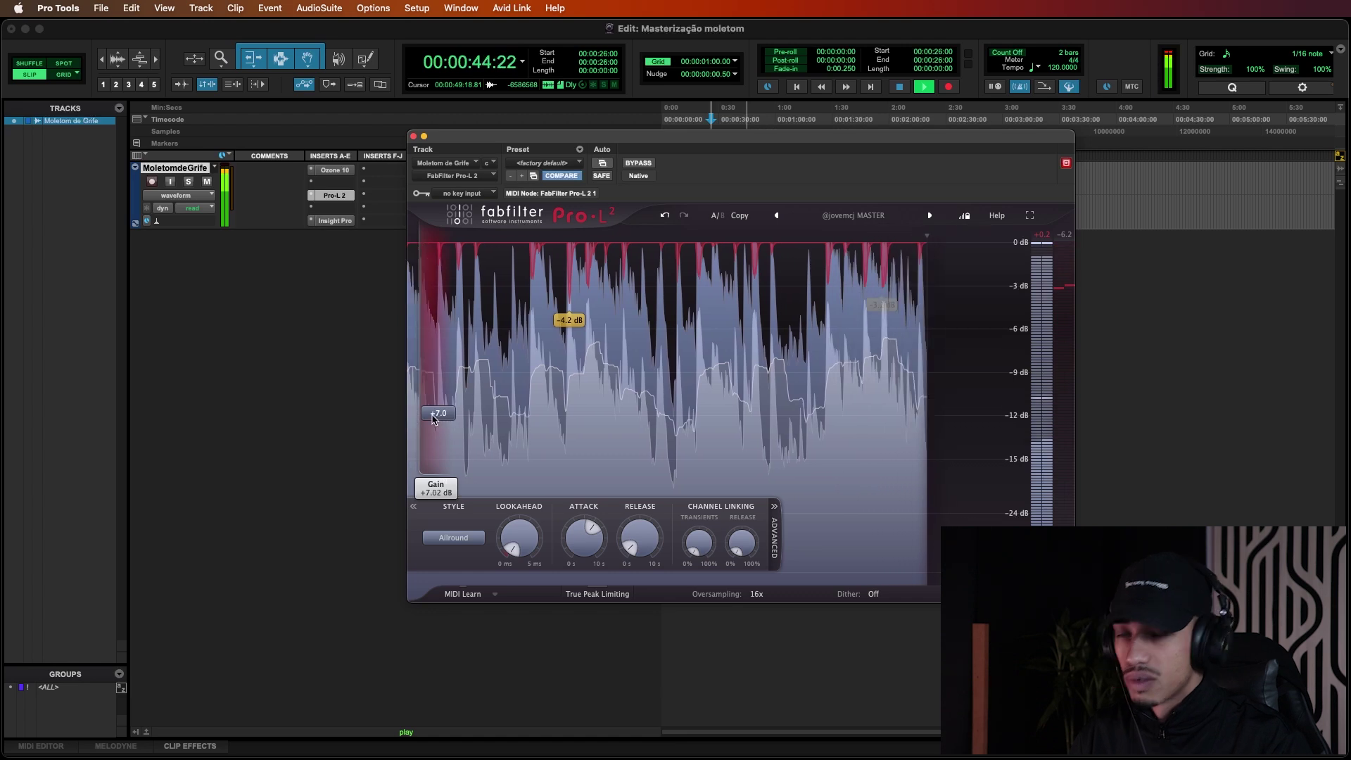
key(space)
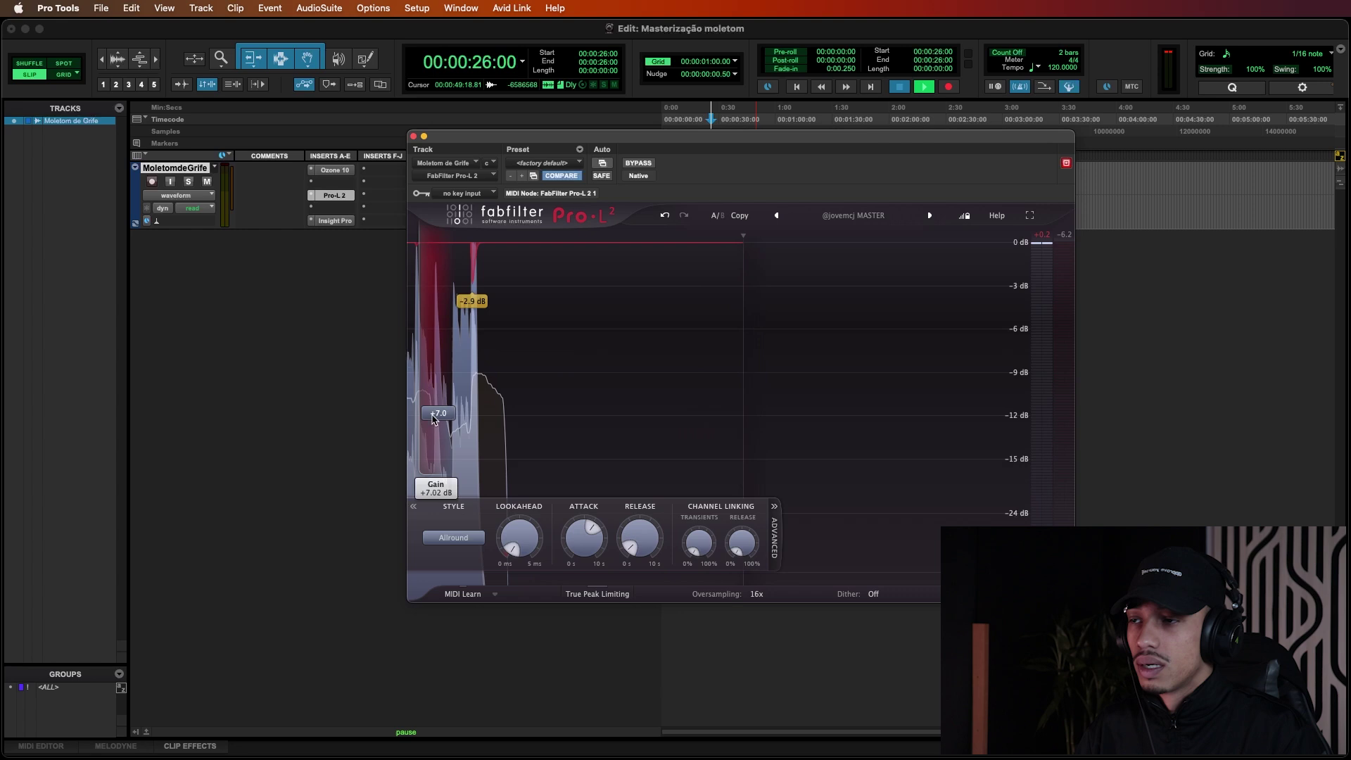
key(space)
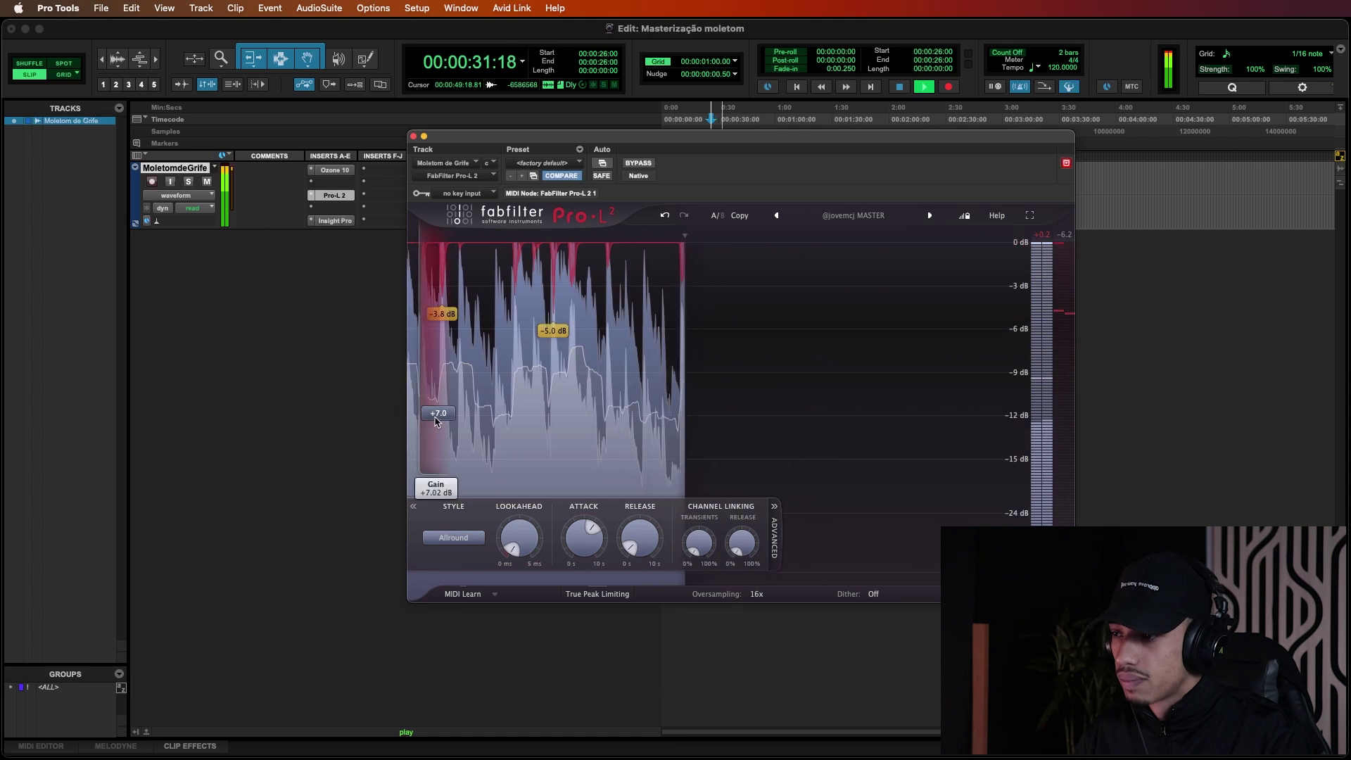
drag(435, 422, 436, 418)
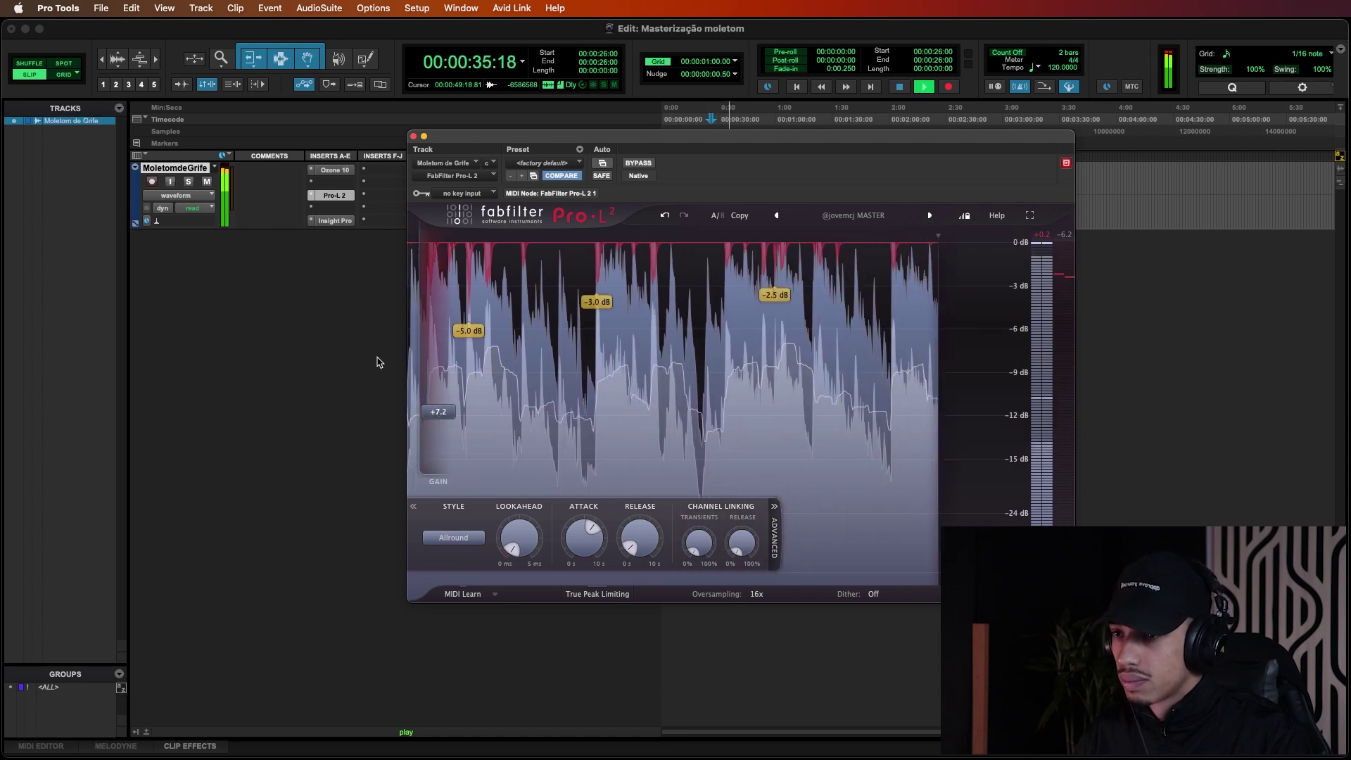
- Open Insight Pro, move its window clear of the inserts, and measure the track's loudness from 00:00:26:00 with reset readings
key(space)
click(337, 221)
drag(654, 135, 826, 162)
key(space)
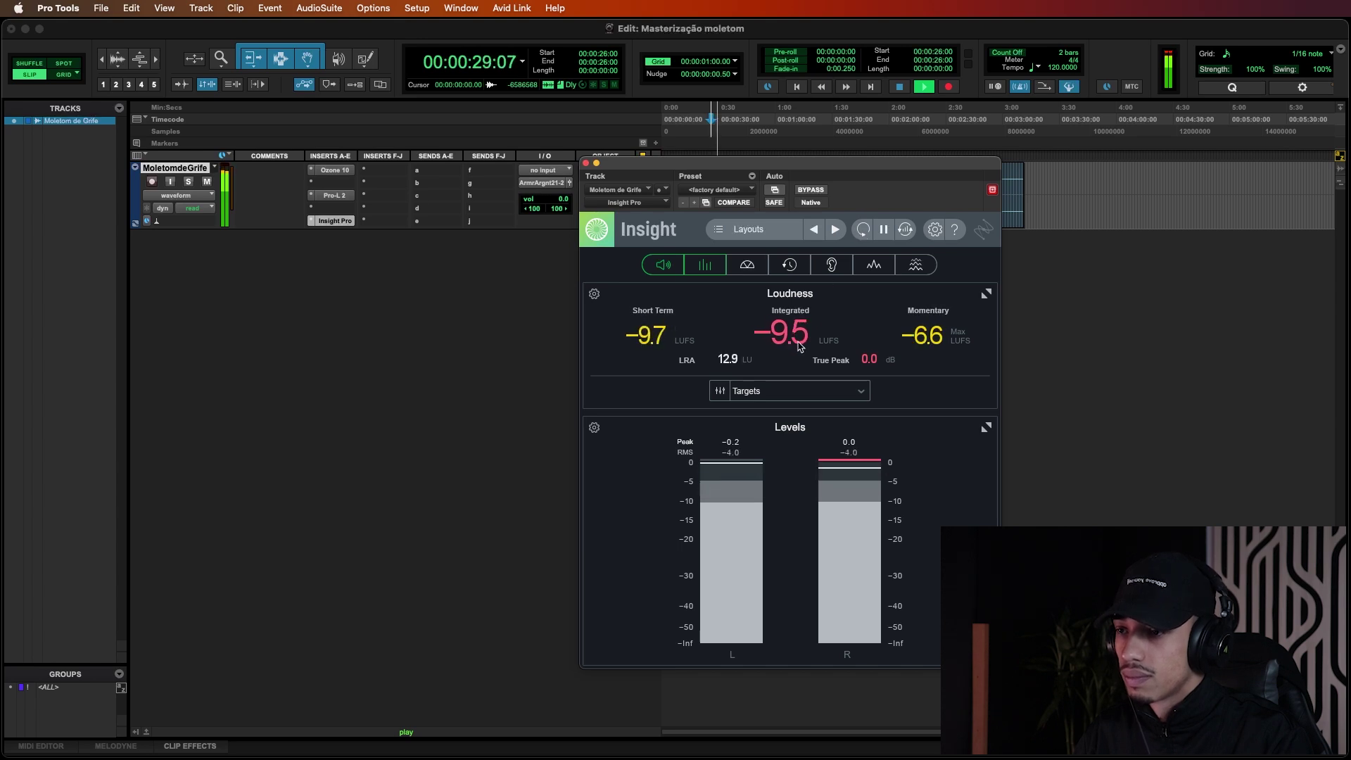
click(861, 229)
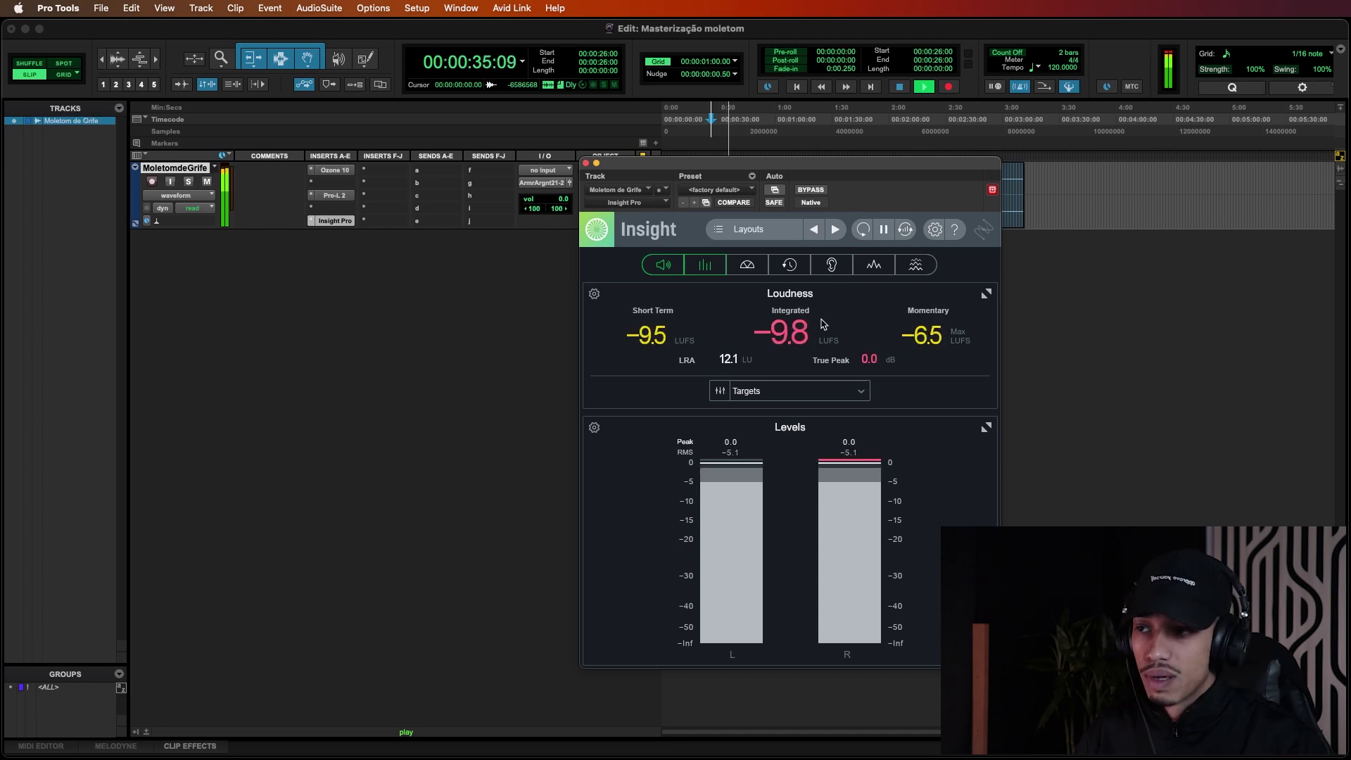
- Return to Pro-L 2 and raise the gain to +7.89 dB during playback
click(336, 196)
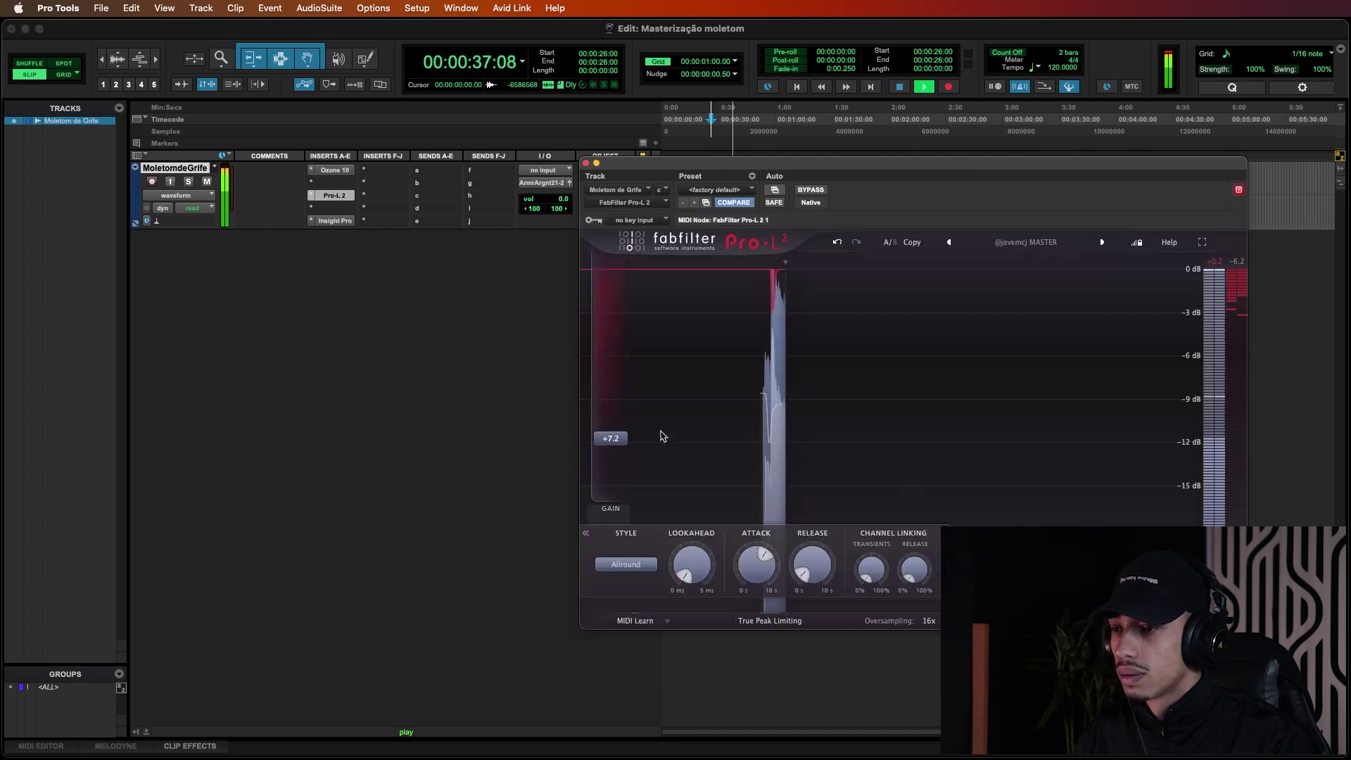
drag(611, 441, 611, 436)
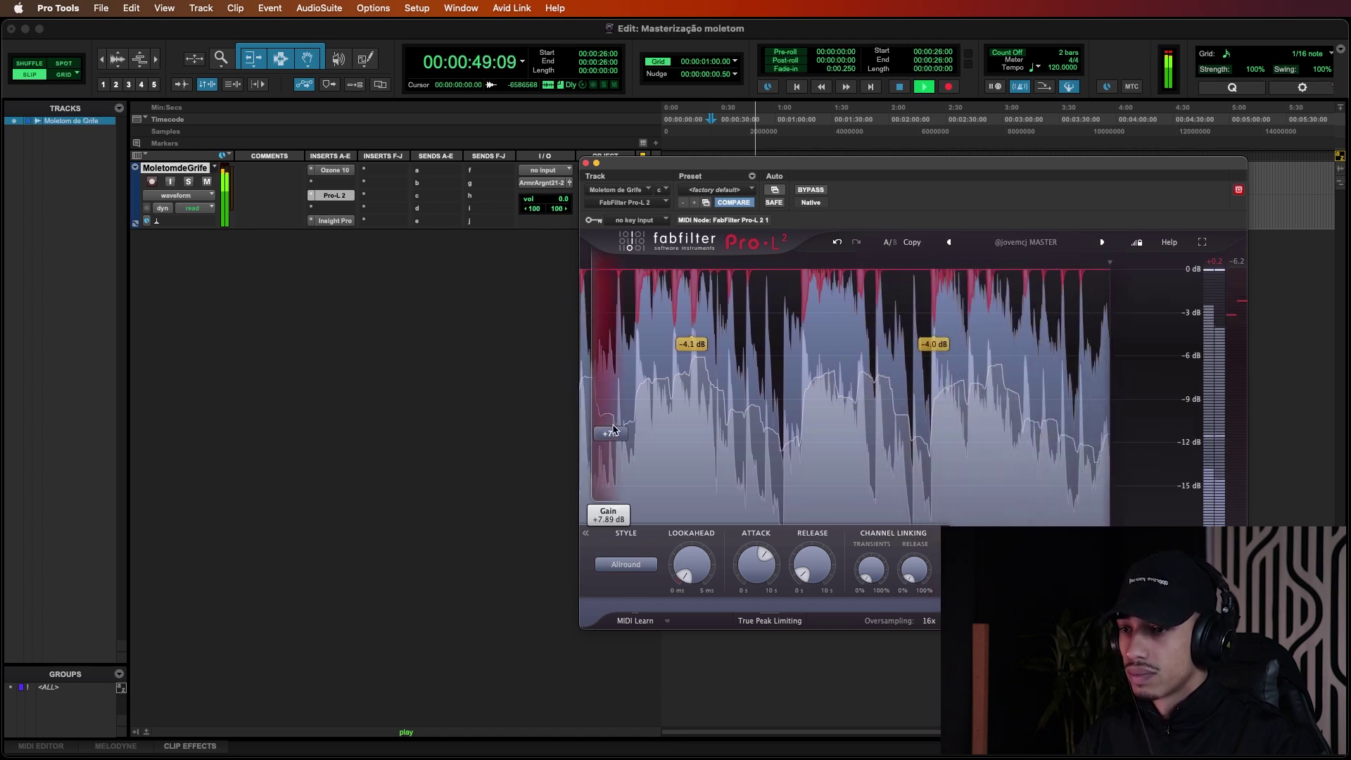
key(space)
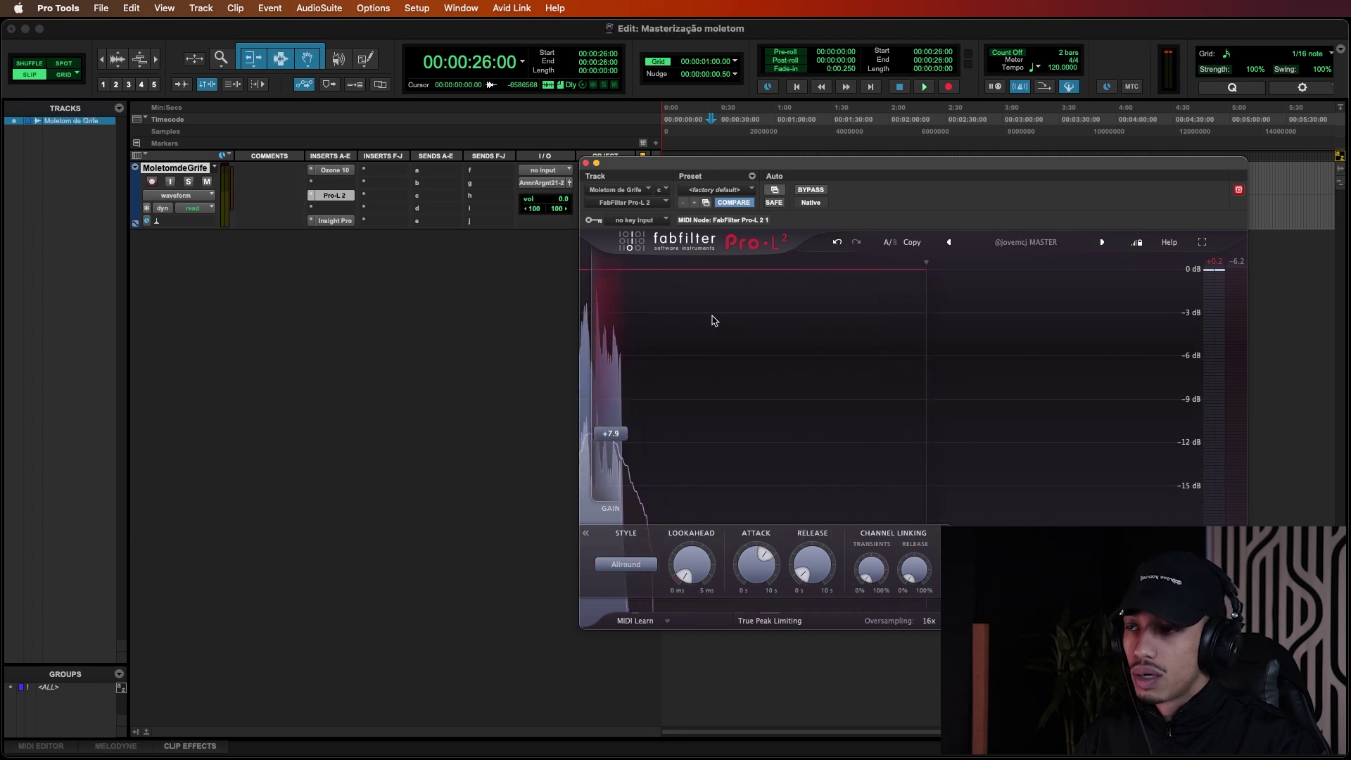
- Replace the limiter window with Insight Pro and remeasure loudness from 00:00:26:00 after resetting the readings
click(586, 163)
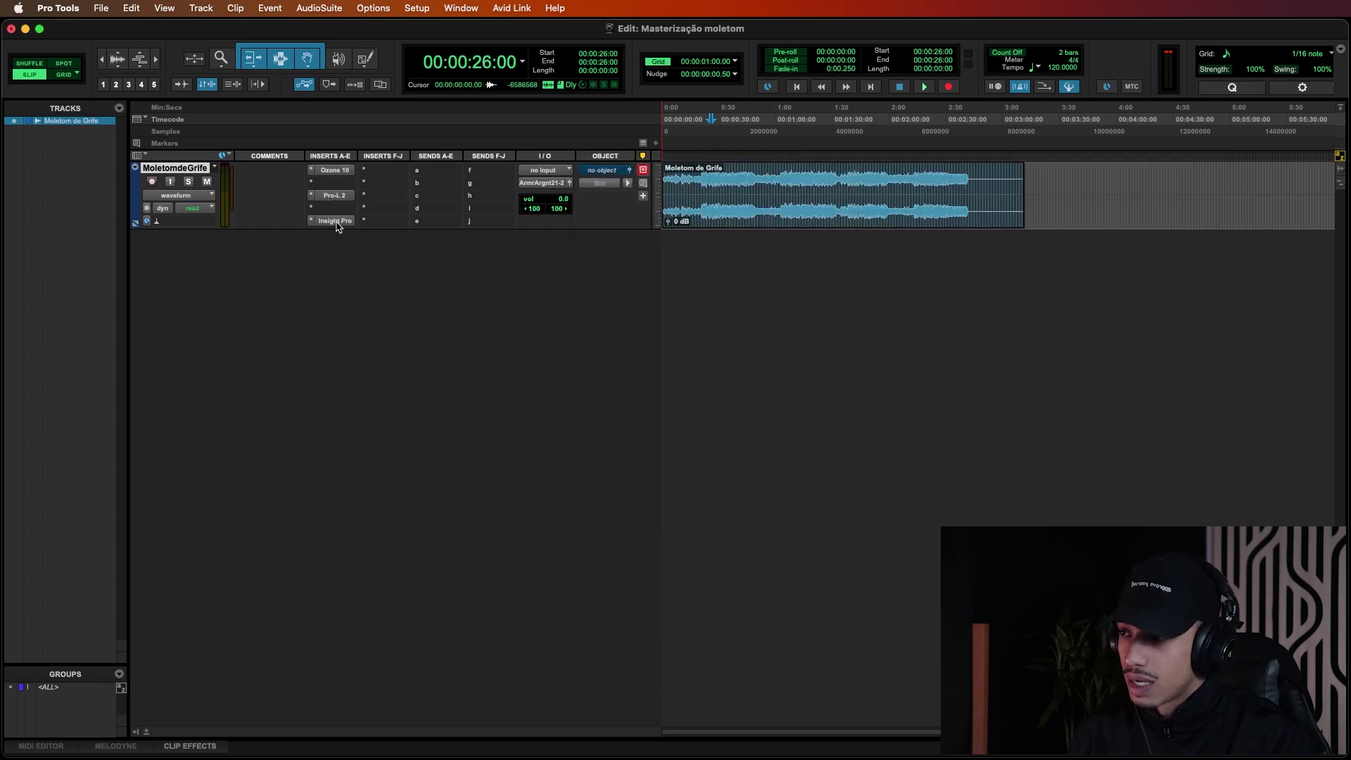
click(339, 226)
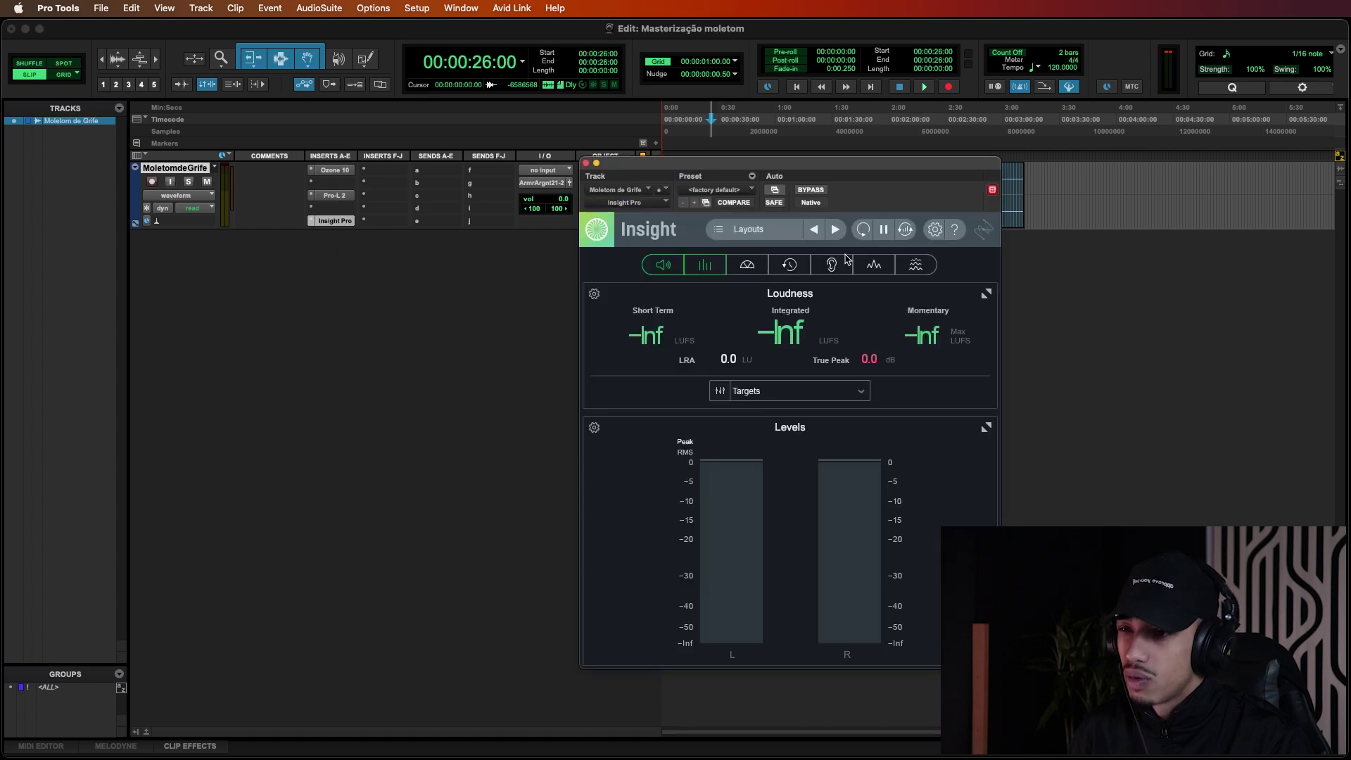
key(space)
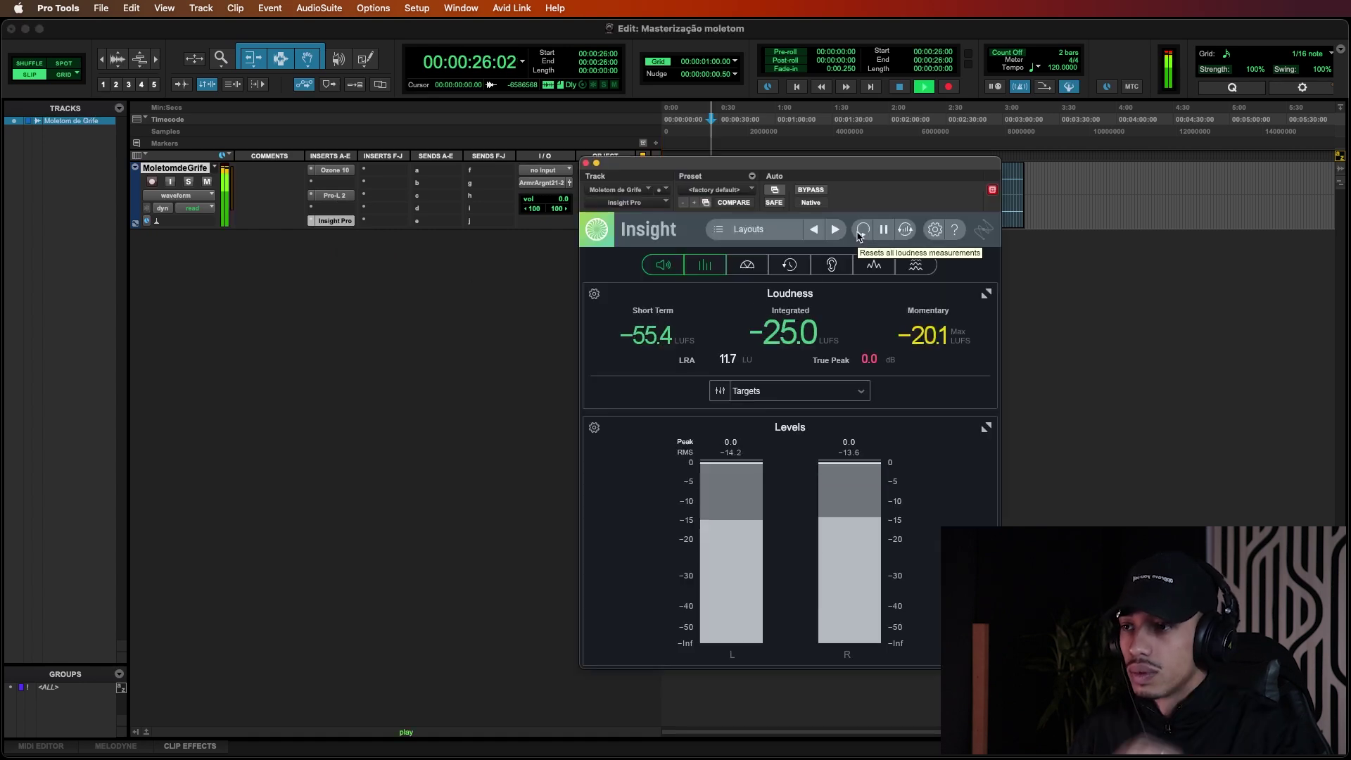
click(861, 230)
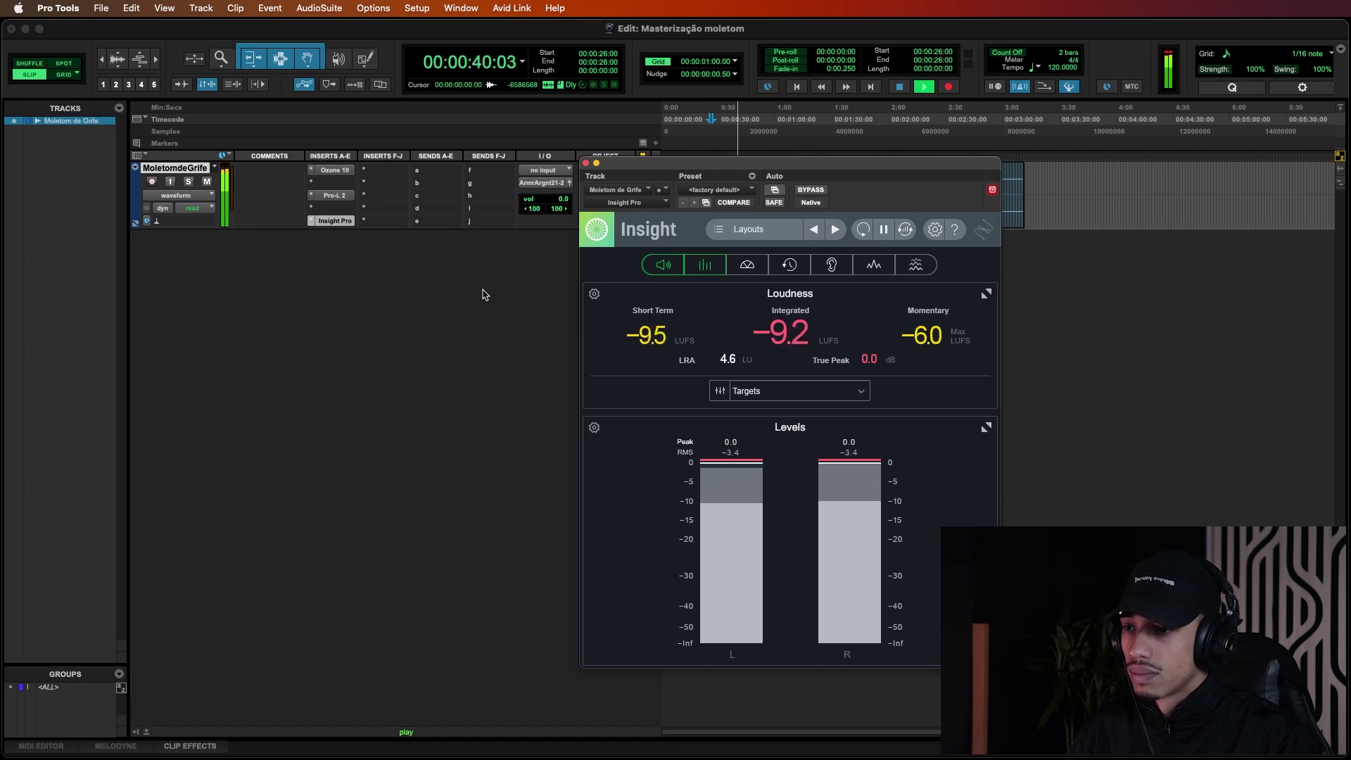
- Reopen Pro-L 2, raise the gain to +8.11 dB, and close its window
click(335, 197)
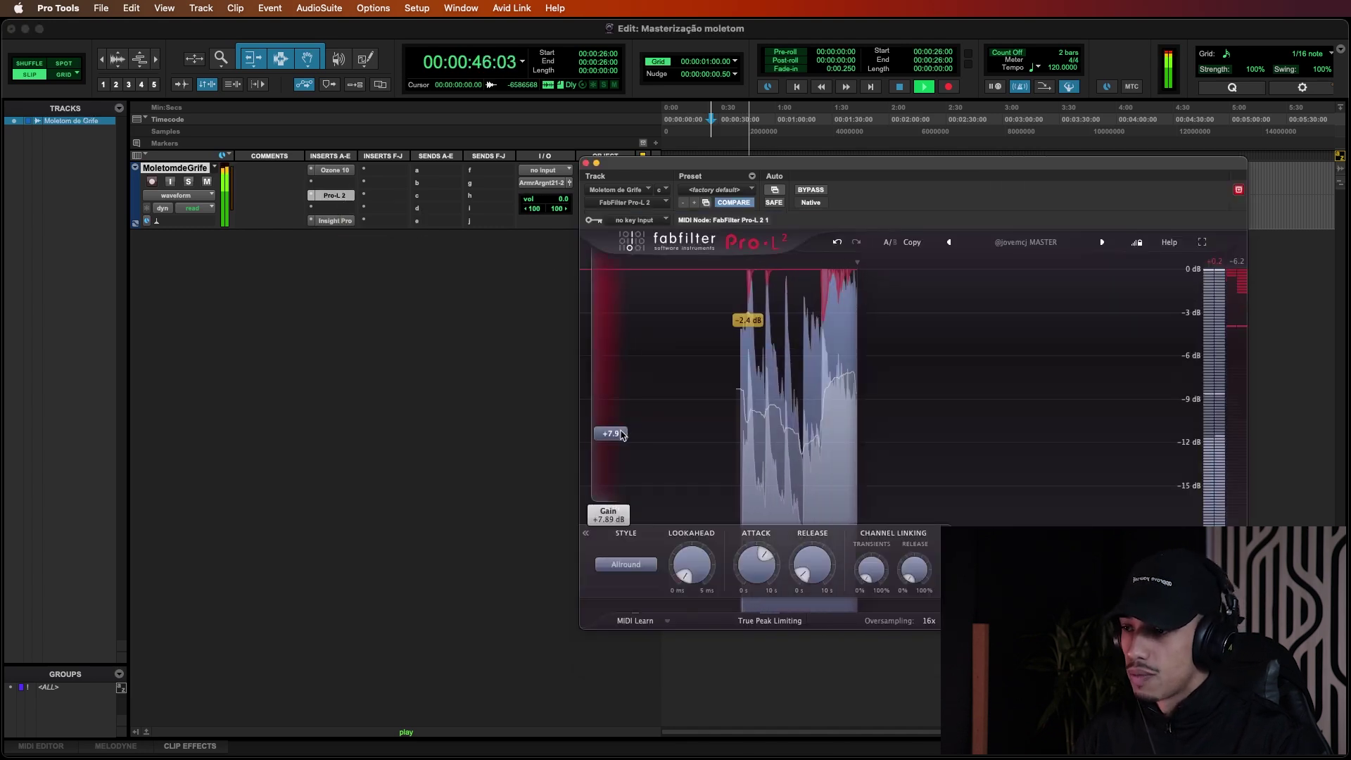
scroll(622, 435, up, 2)
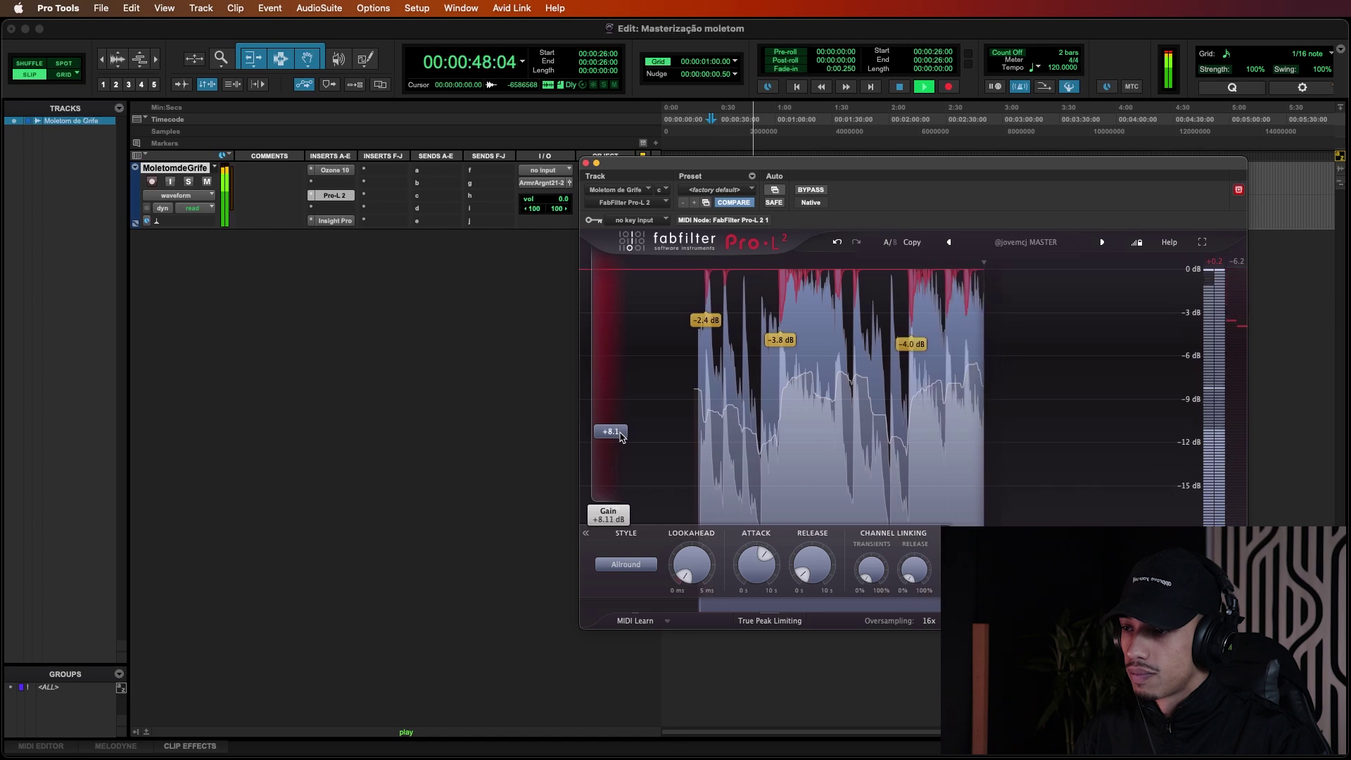
click(585, 163)
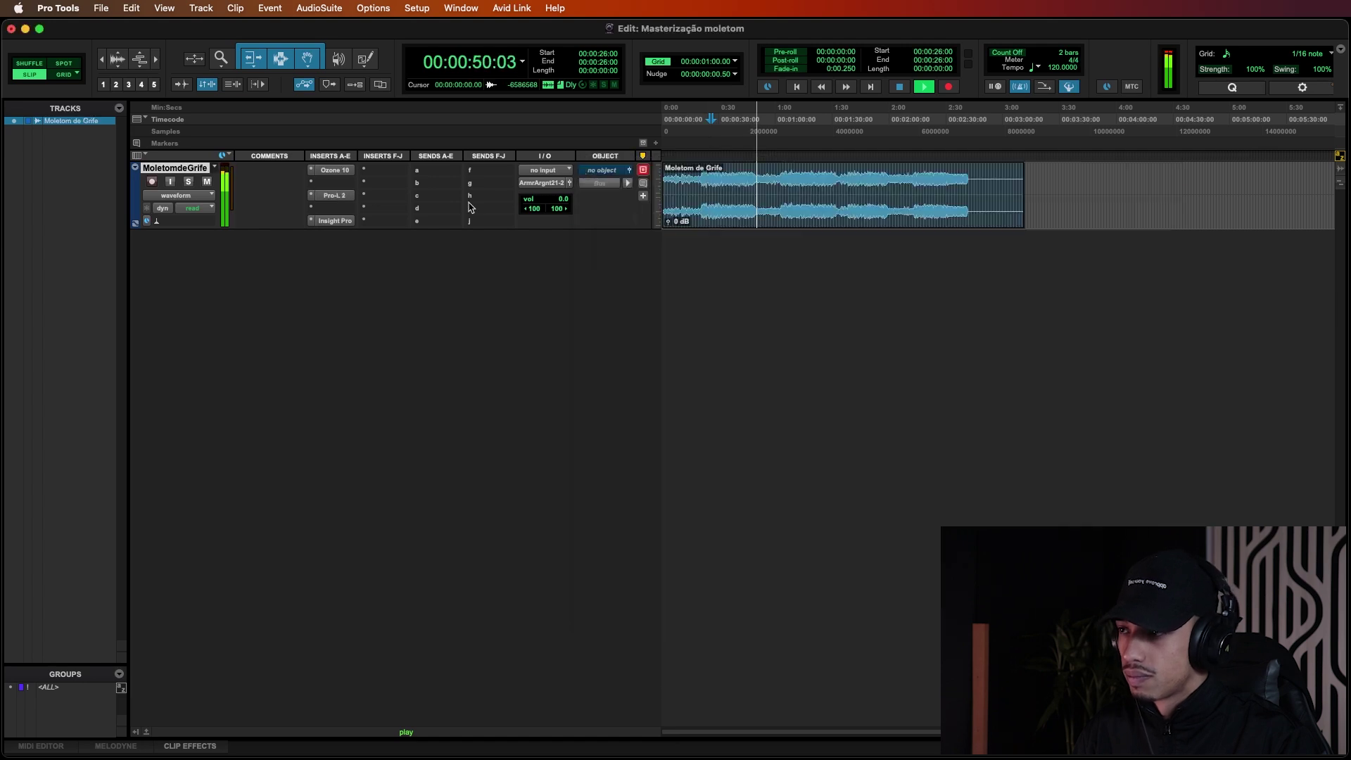
- Restart playback, check the loudness in Insight Pro with reset readings, and place the edit cursor at the clip's end
key(space)
key(space)
click(862, 230)
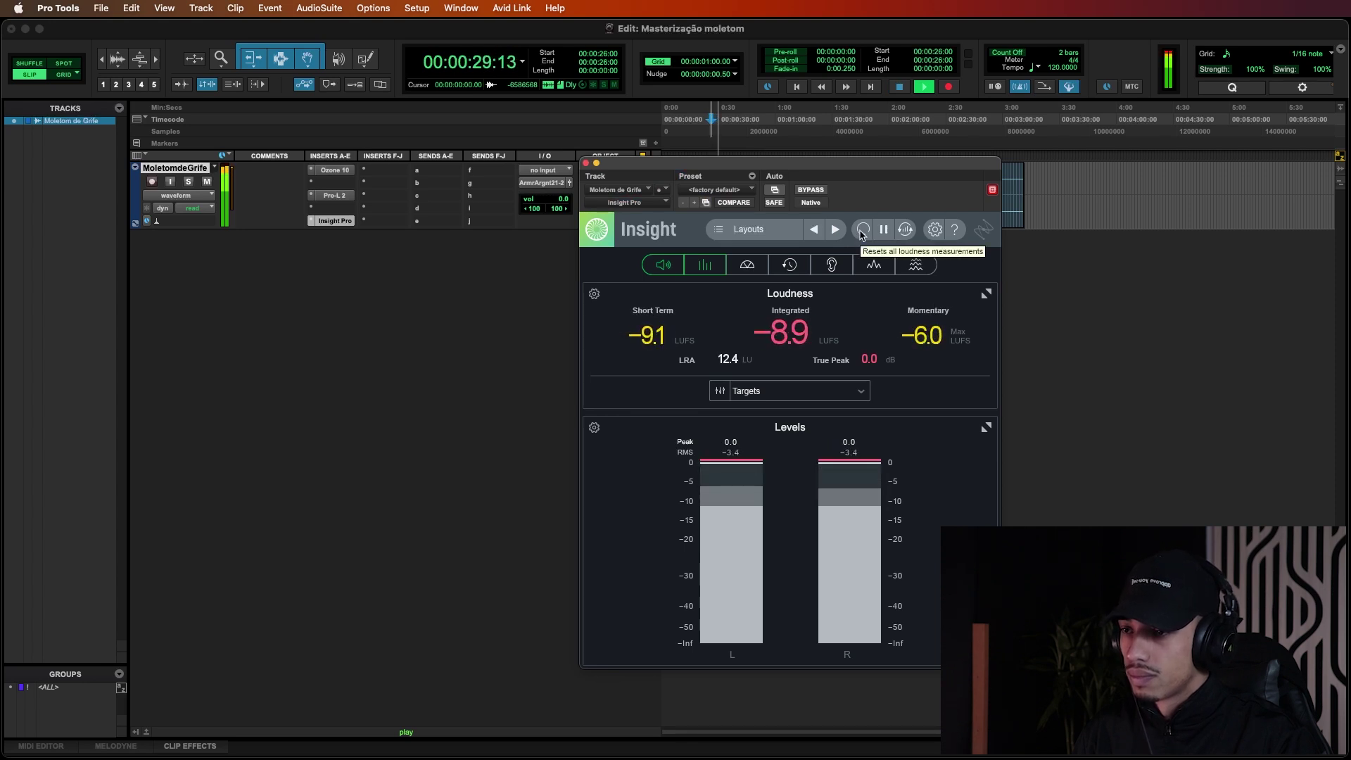
key(alt+Return)
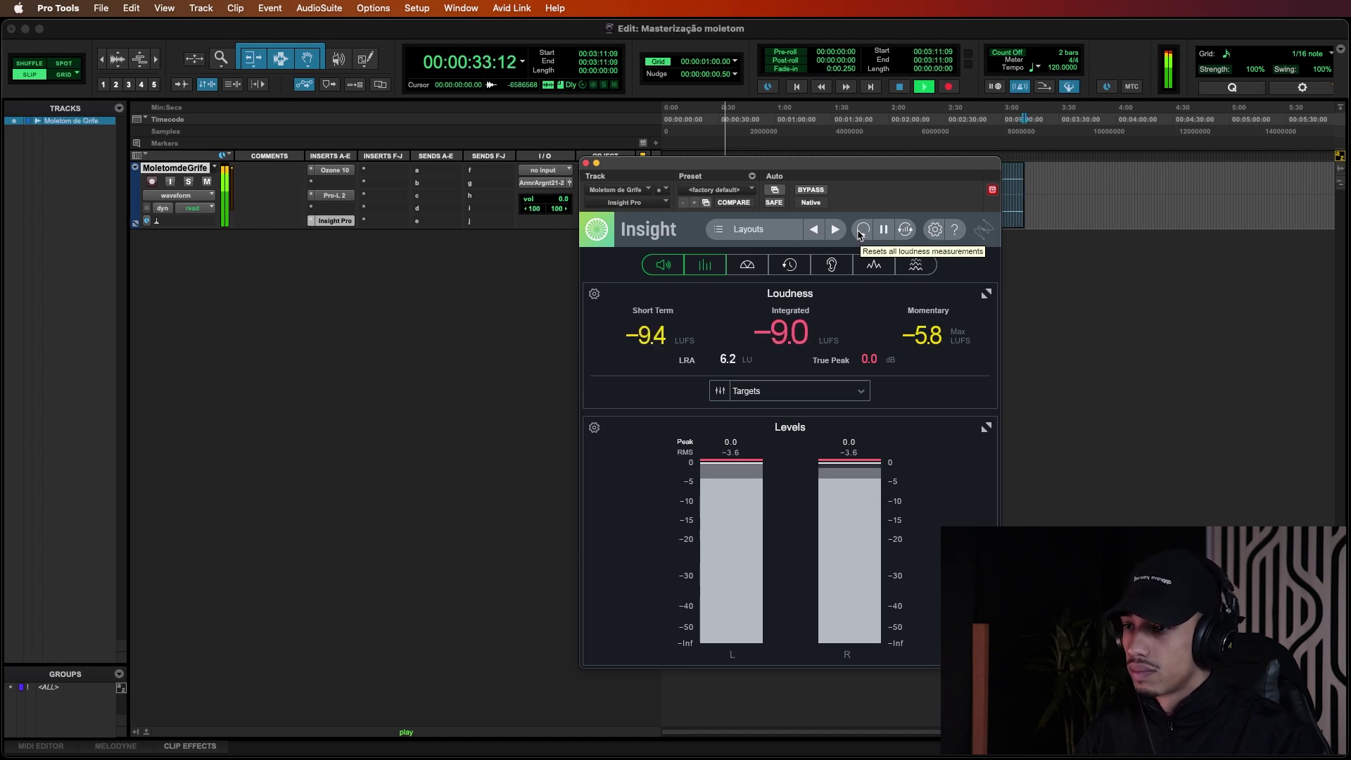
key(space)
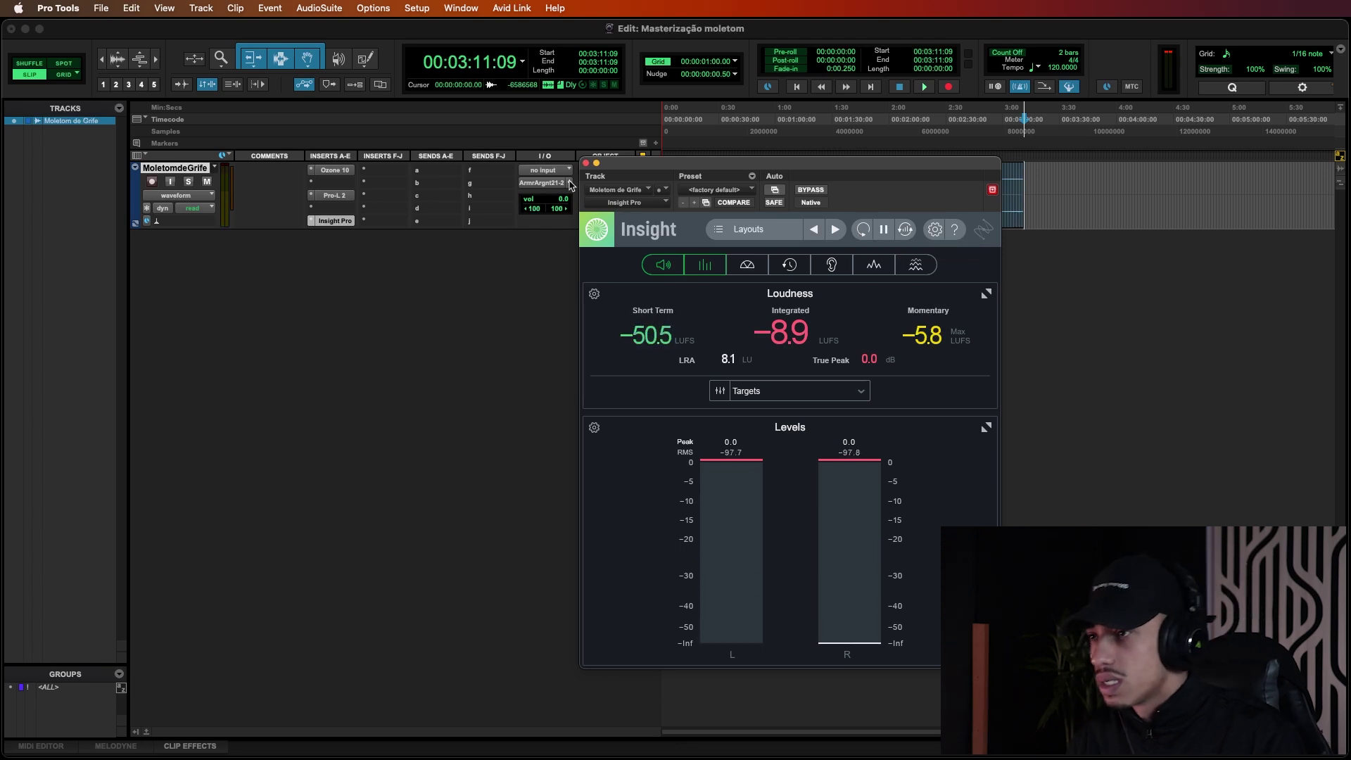
- Bring Pro-L 2 back and reposition its window nearer the inserts, and recheck the true peak meter in Insight Pro
click(585, 163)
click(333, 195)
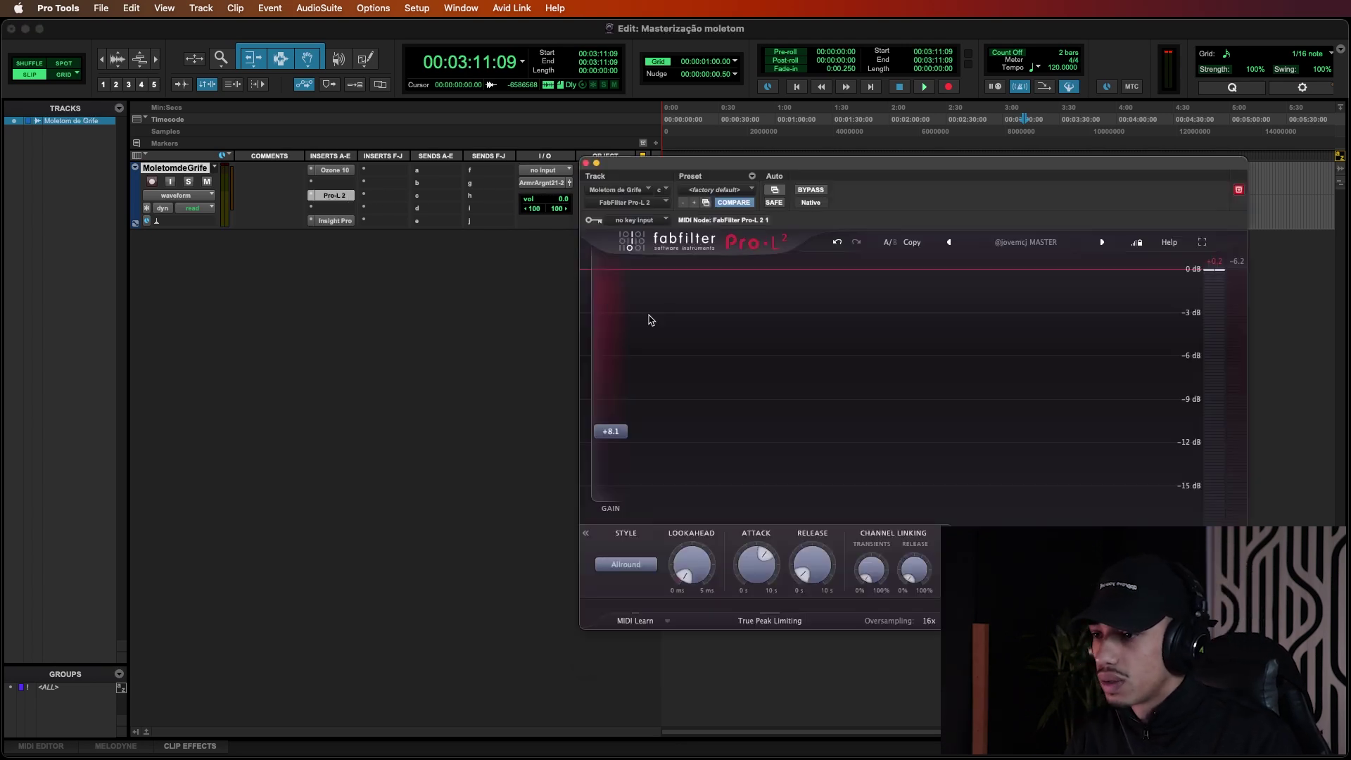
drag(785, 164, 560, 163)
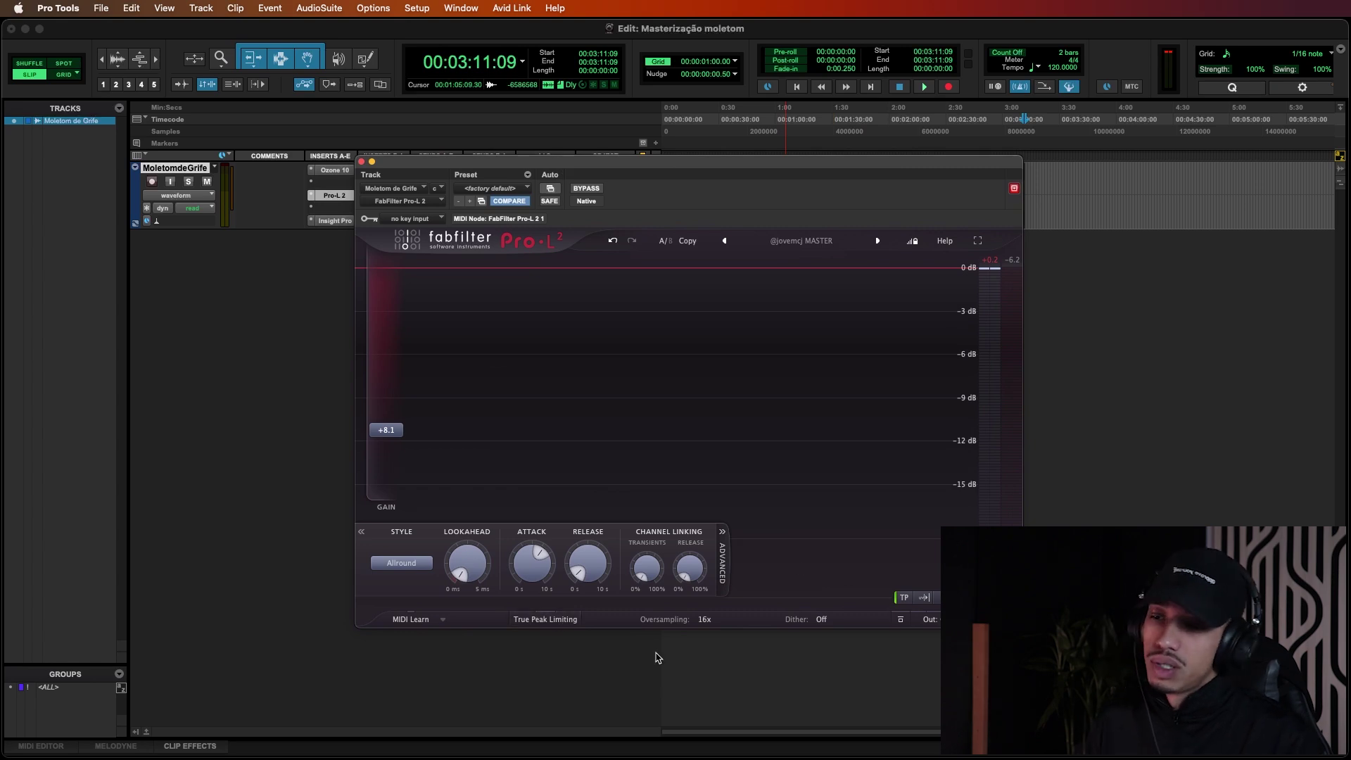
click(332, 221)
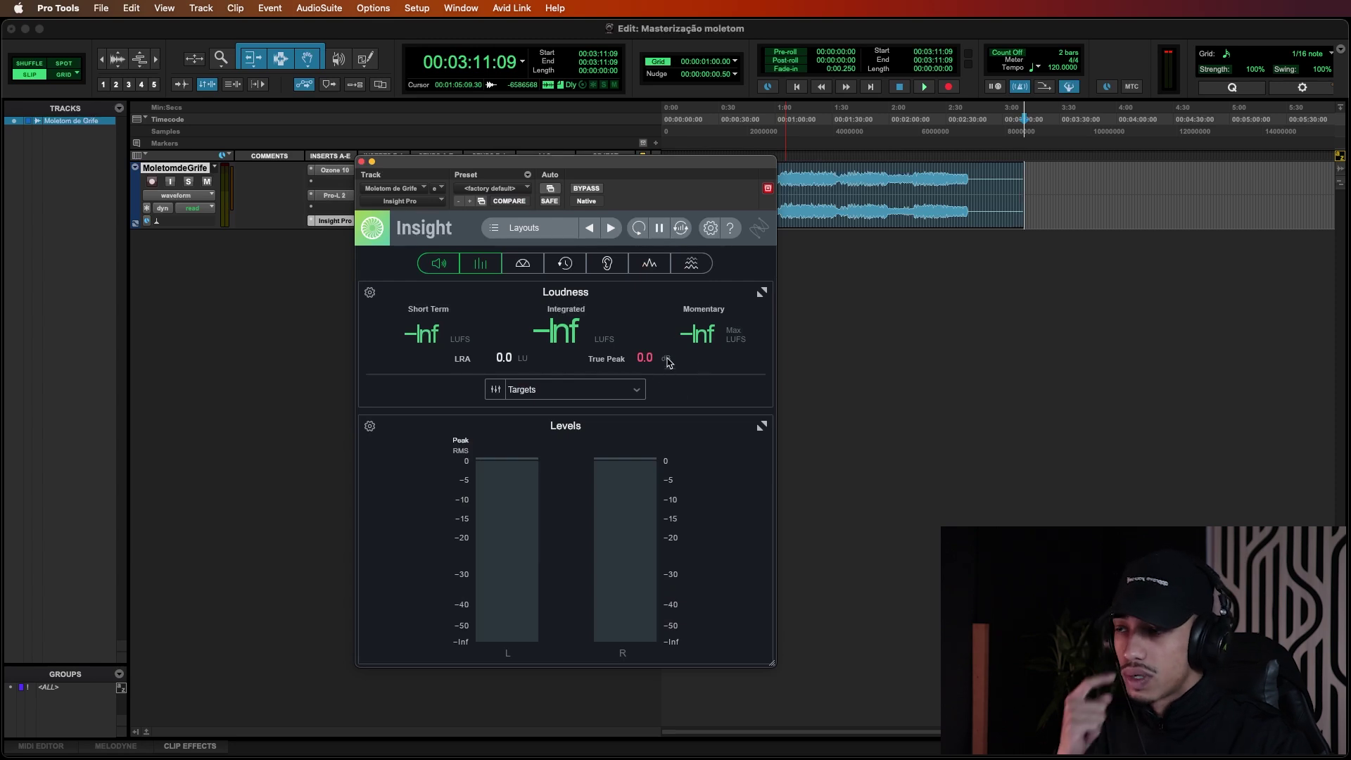
- Close Insight Pro, trim the silent tail off the Moletom de Grife clip, and set the playback position to 00:00:49:09
click(363, 161)
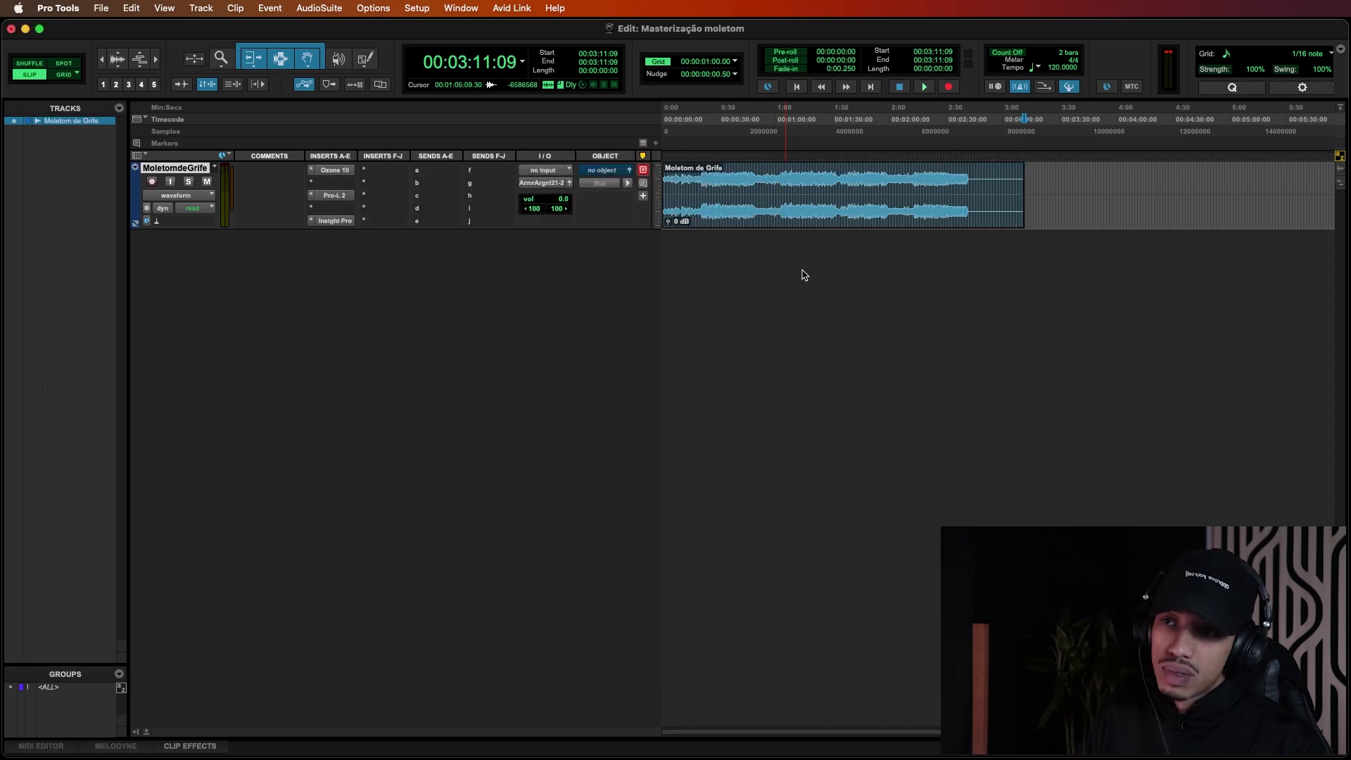
drag(1017, 183, 972, 183)
click(754, 124)
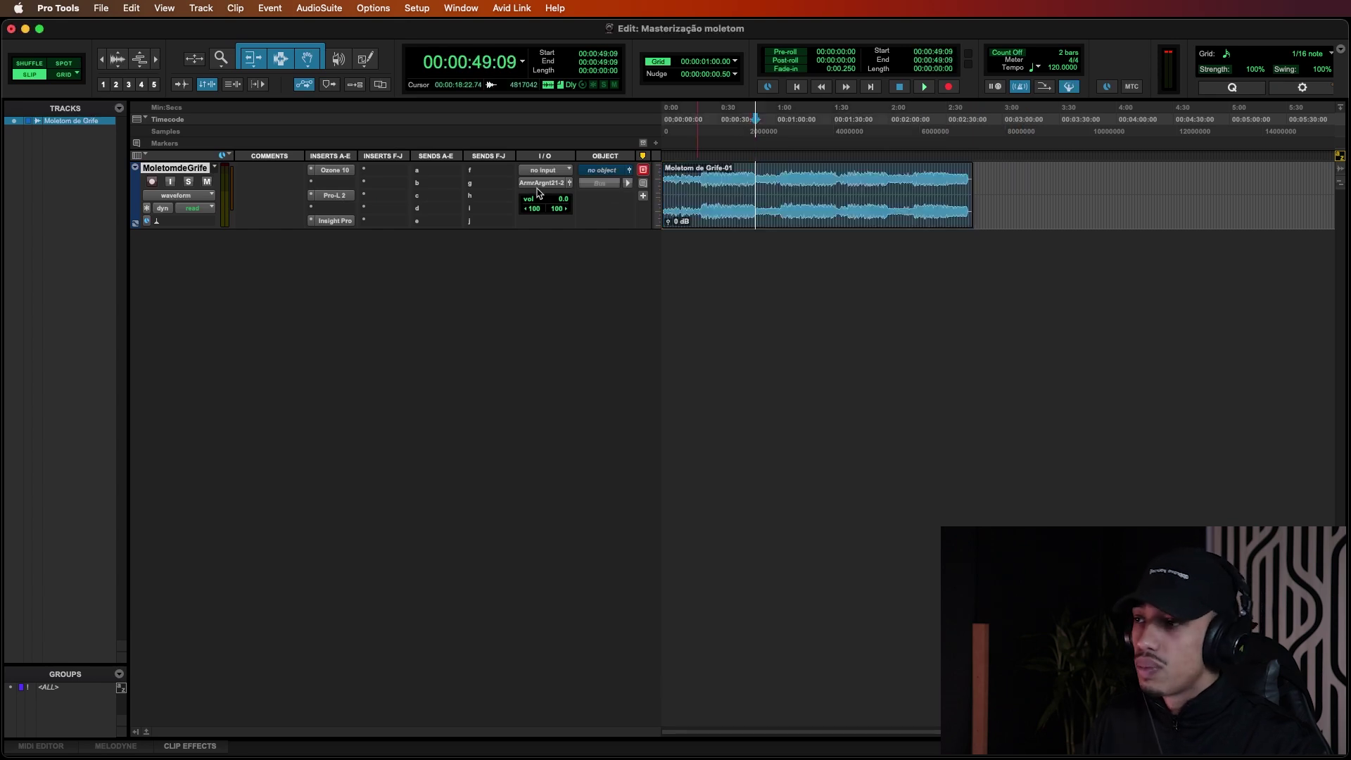
- Reopen Pro-L 2 and review its Lookahead control, the Mixing presets and the limiting style setting
click(333, 195)
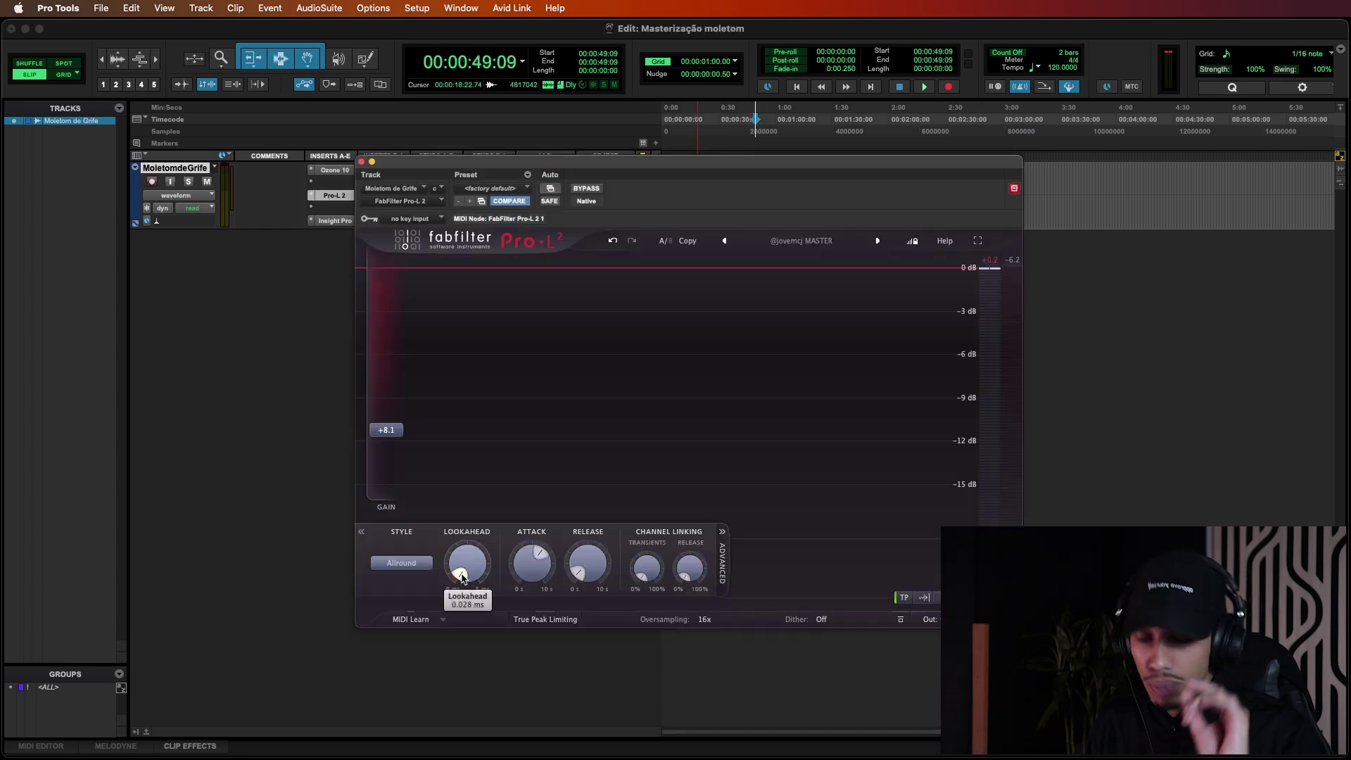
mouse_move(462, 577)
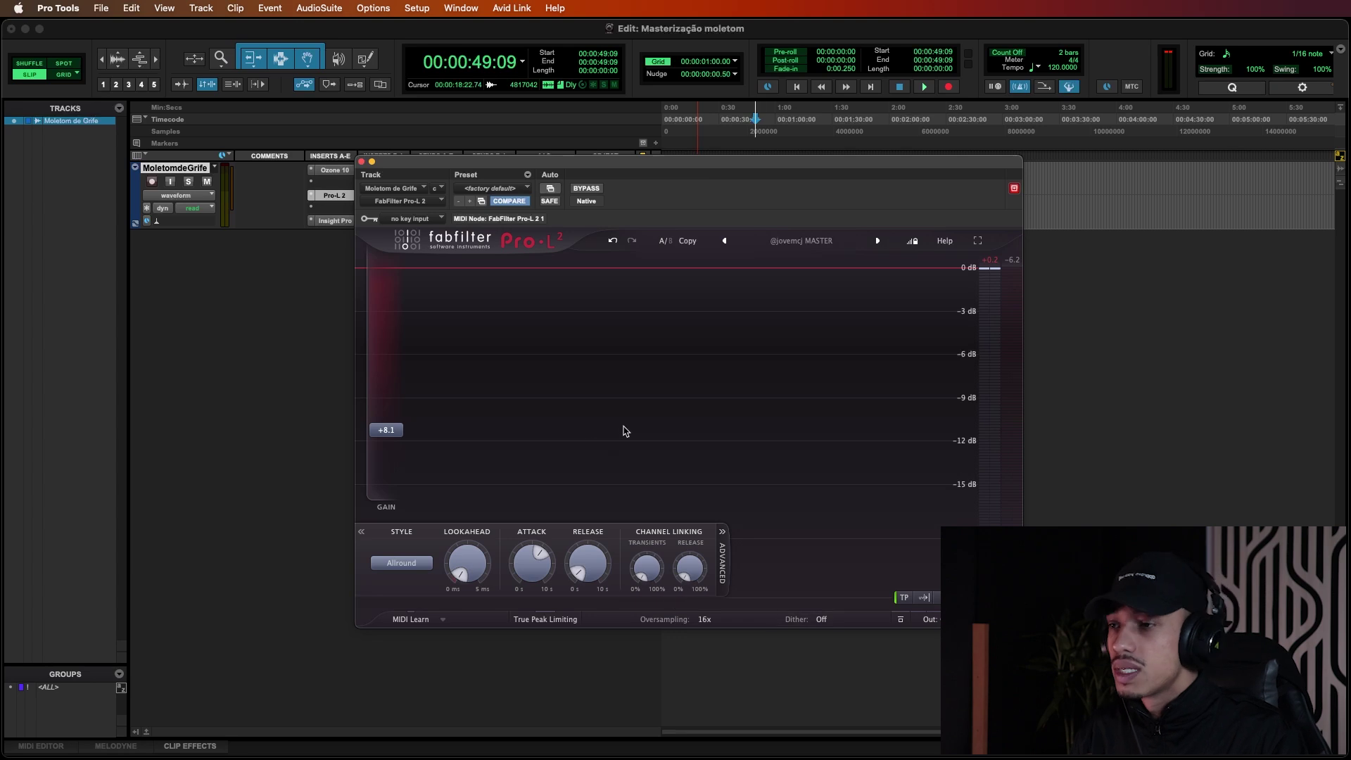
click(800, 245)
mouse_move(799, 328)
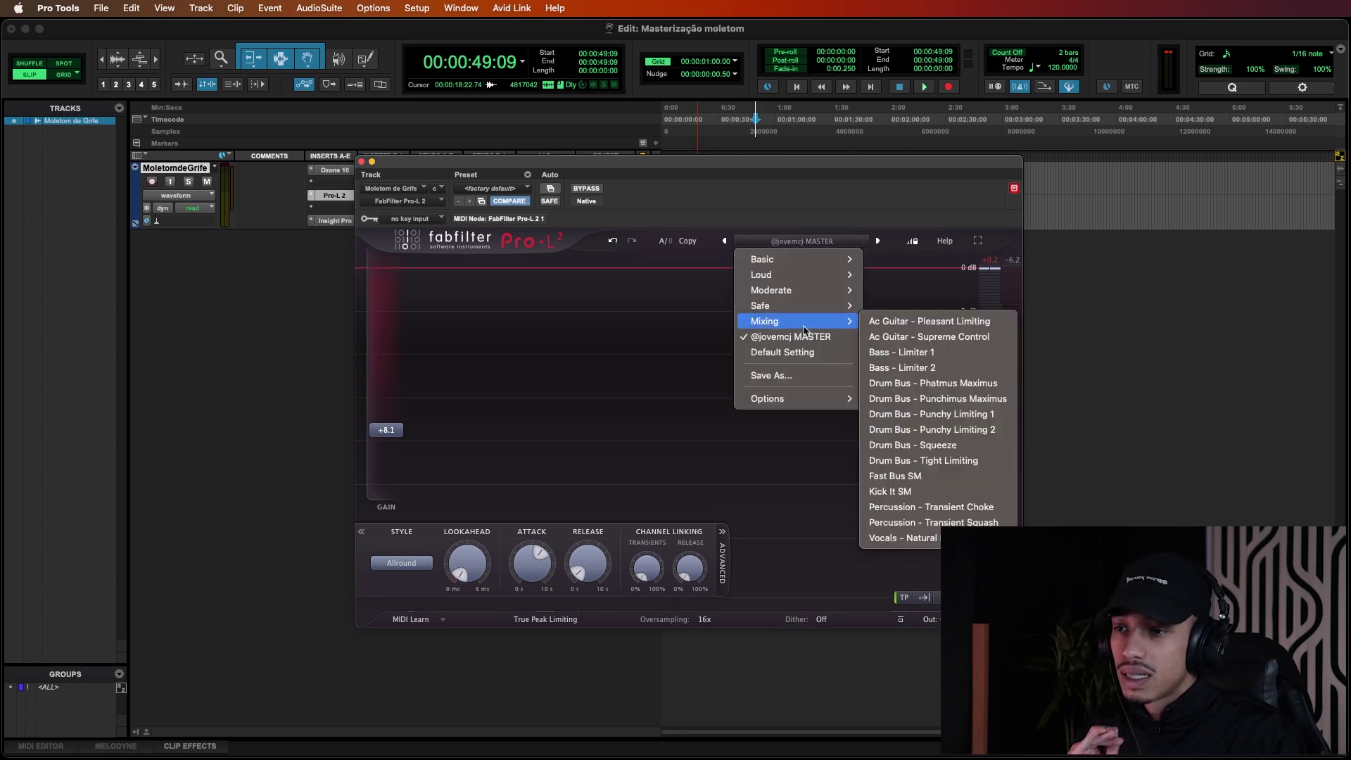
click(607, 456)
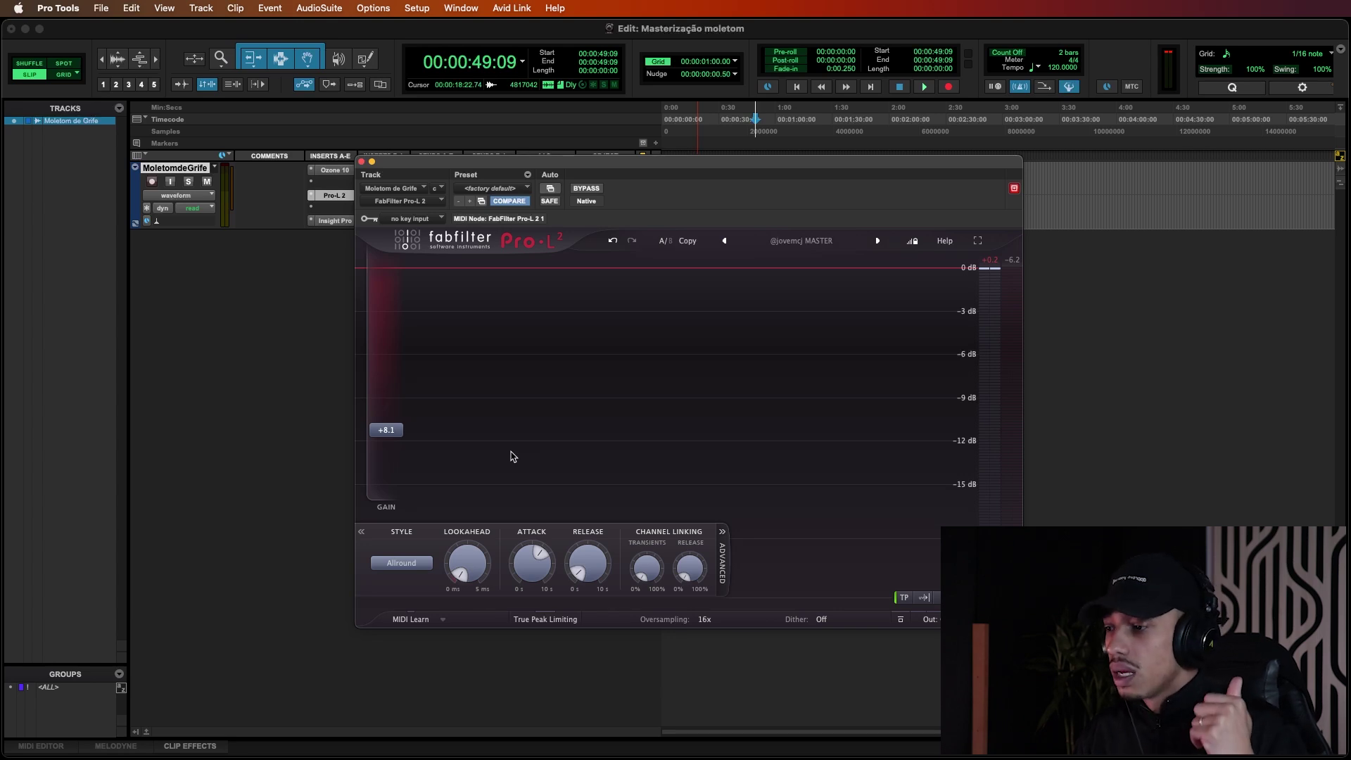
click(421, 563)
click(419, 563)
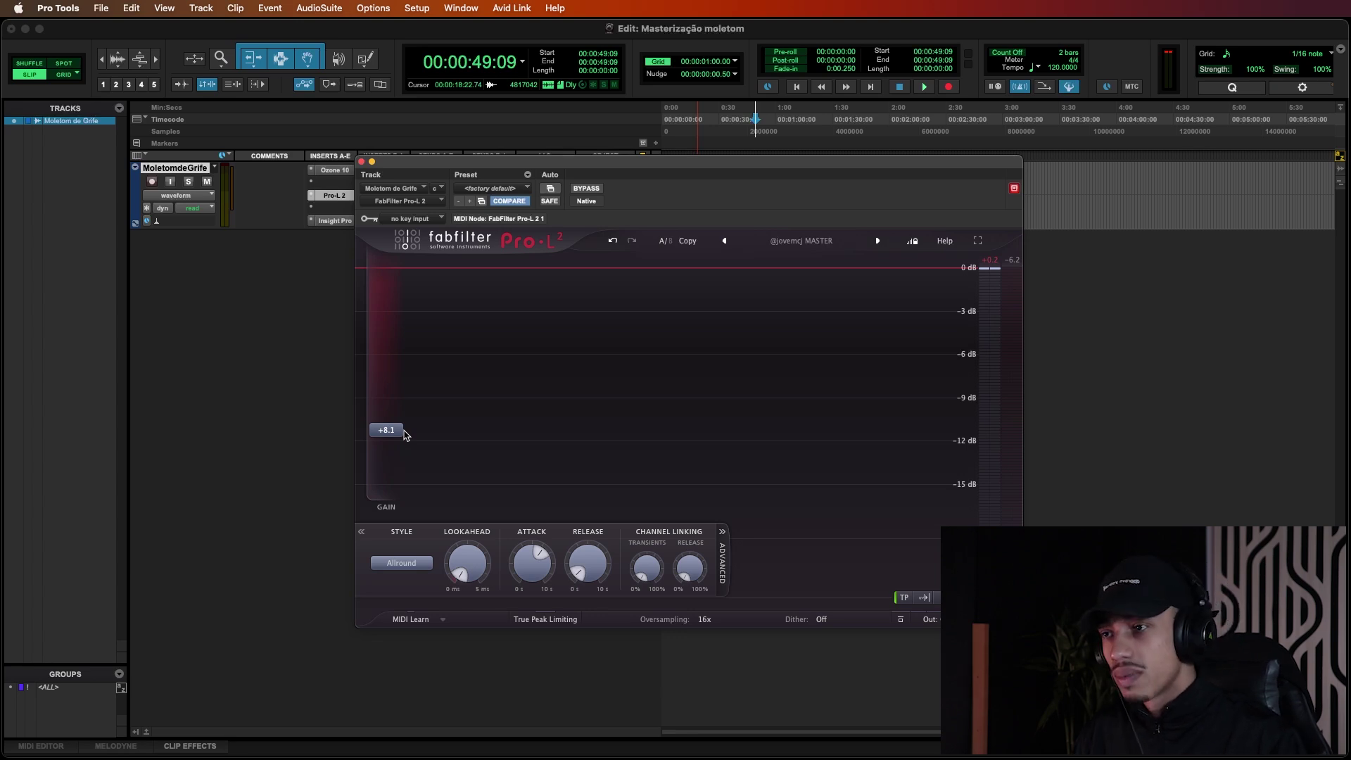
- Start playback of the song and raise the Pro-L 2 gain to +17.51 dB to audition extreme limiting
mouse_move(387, 432)
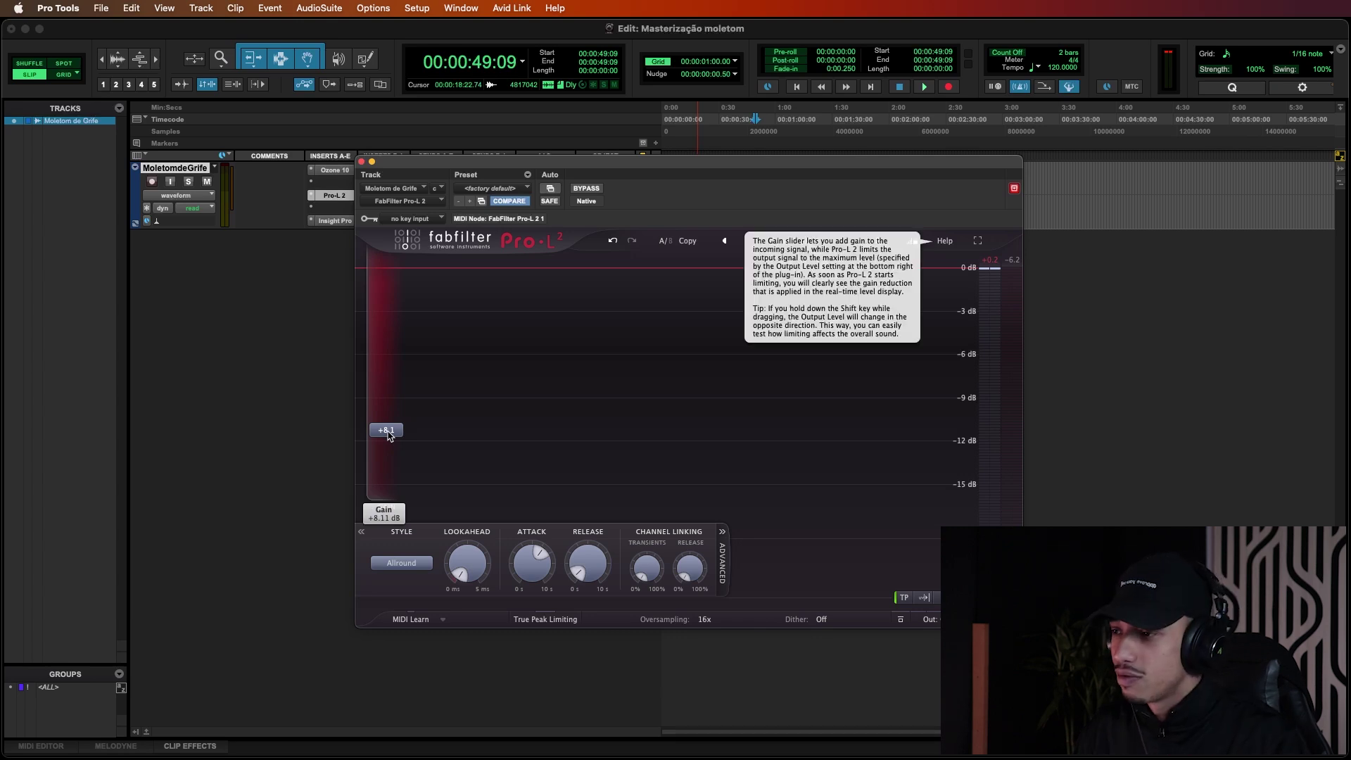
key(space)
drag(387, 432, 384, 366)
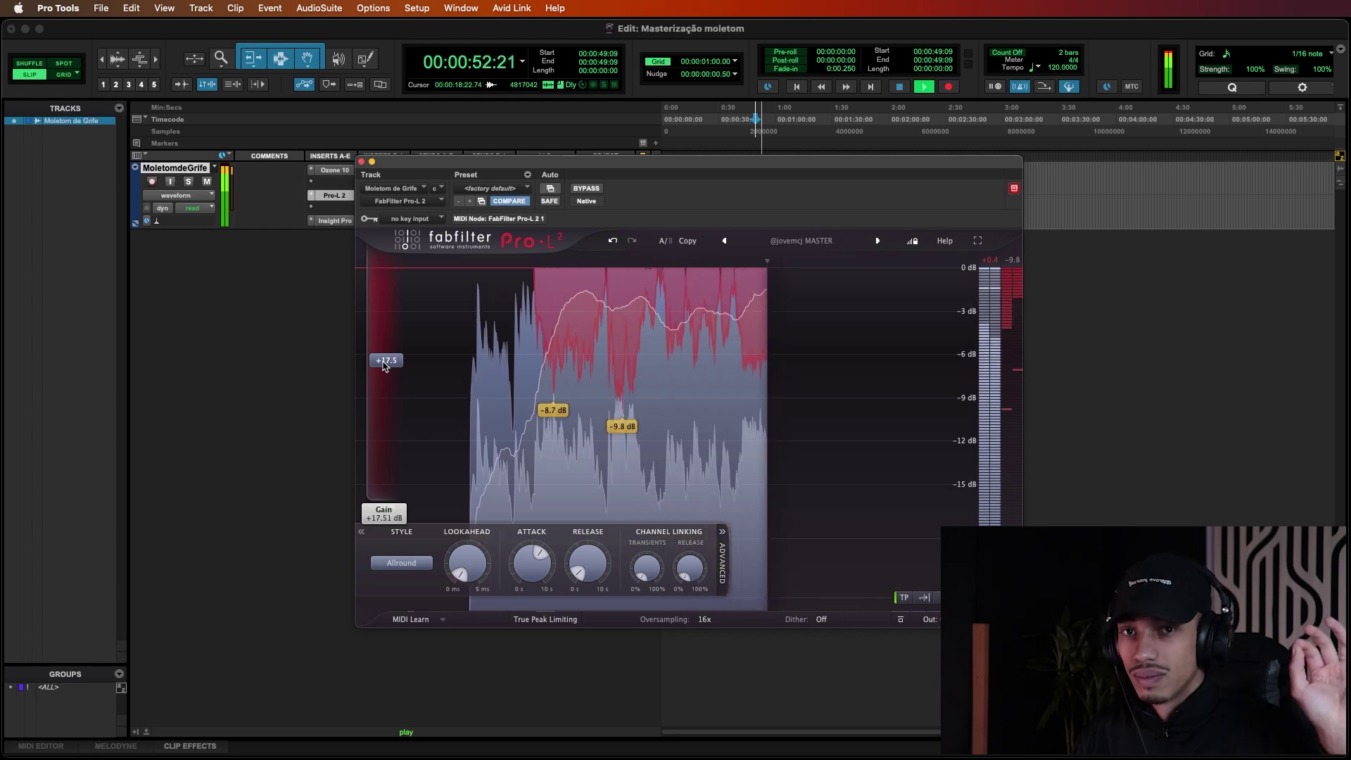
- Lower the Pro-L 2 gain to +9.60 dB and stop playback
drag(384, 366, 384, 421)
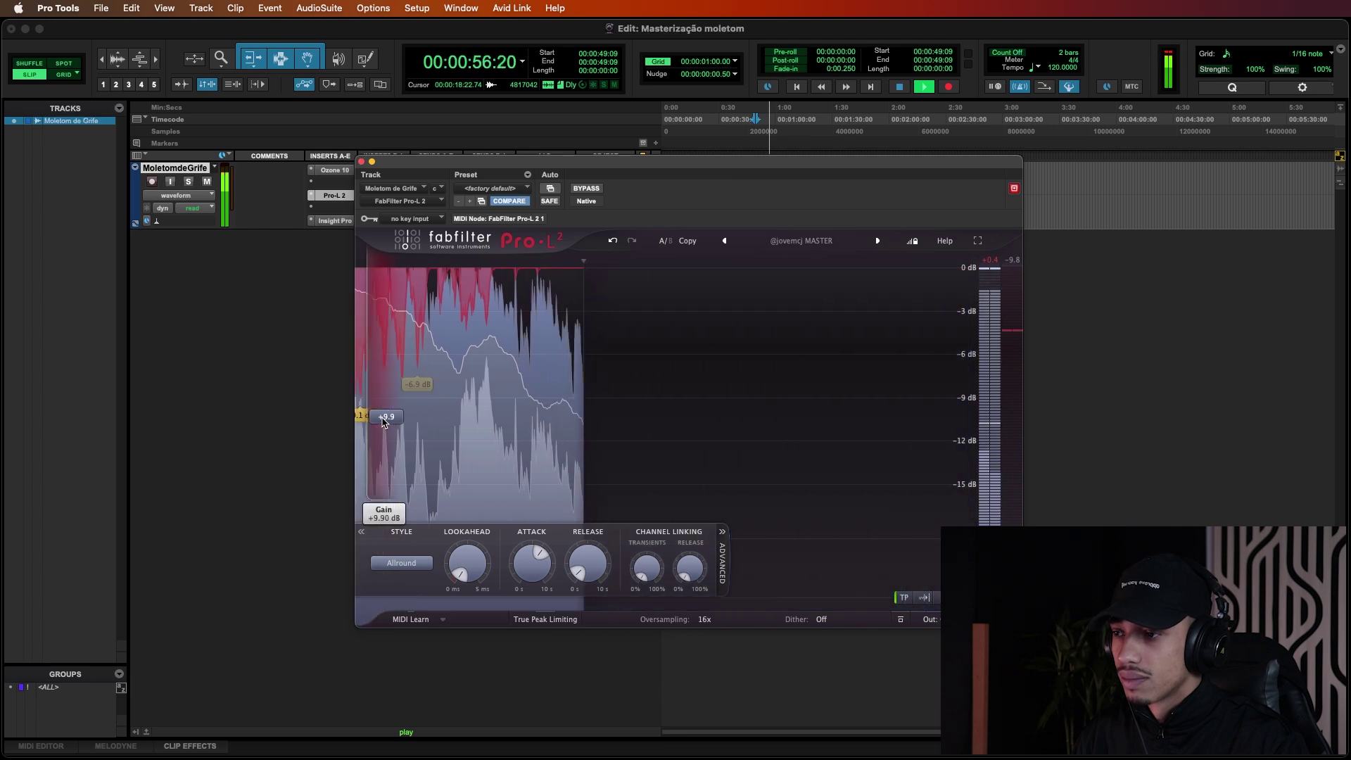
key(space)
key(super+a)
drag(379, 426, 380, 428)
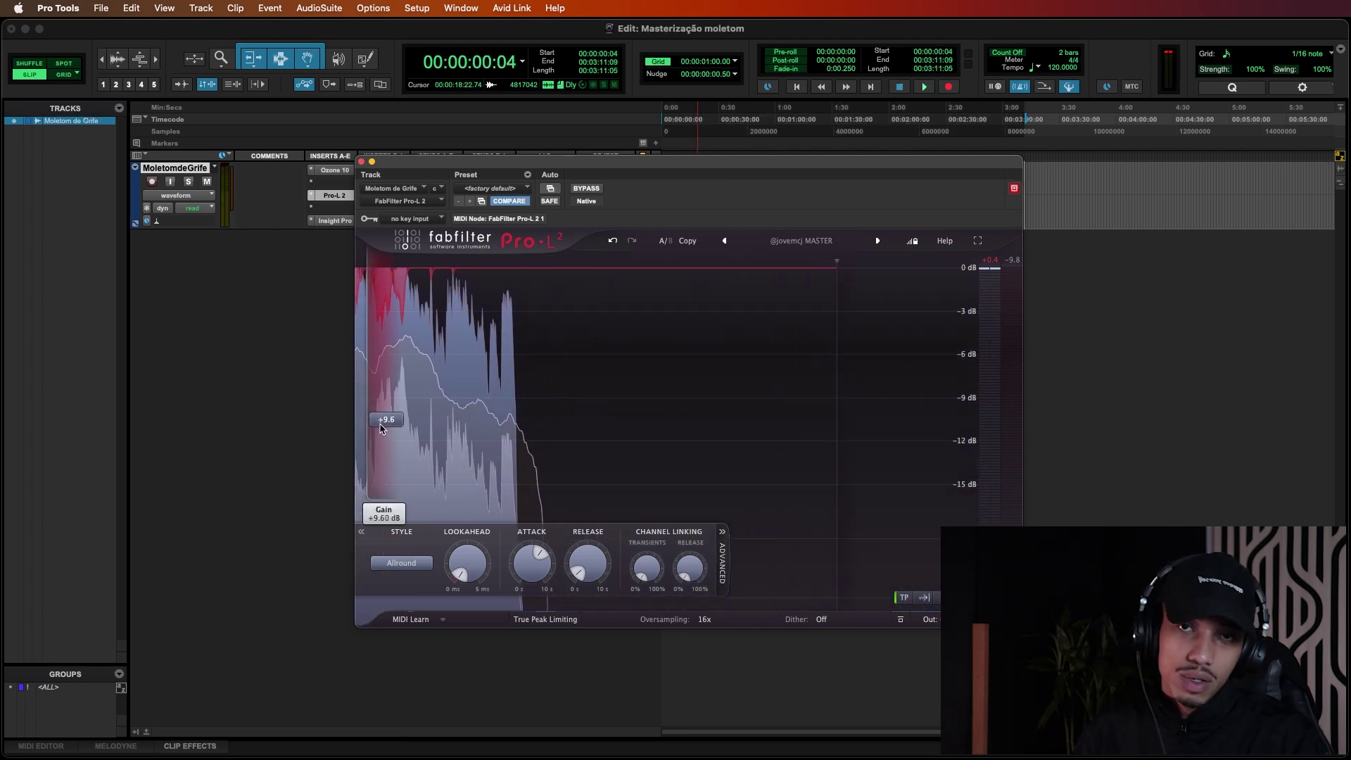